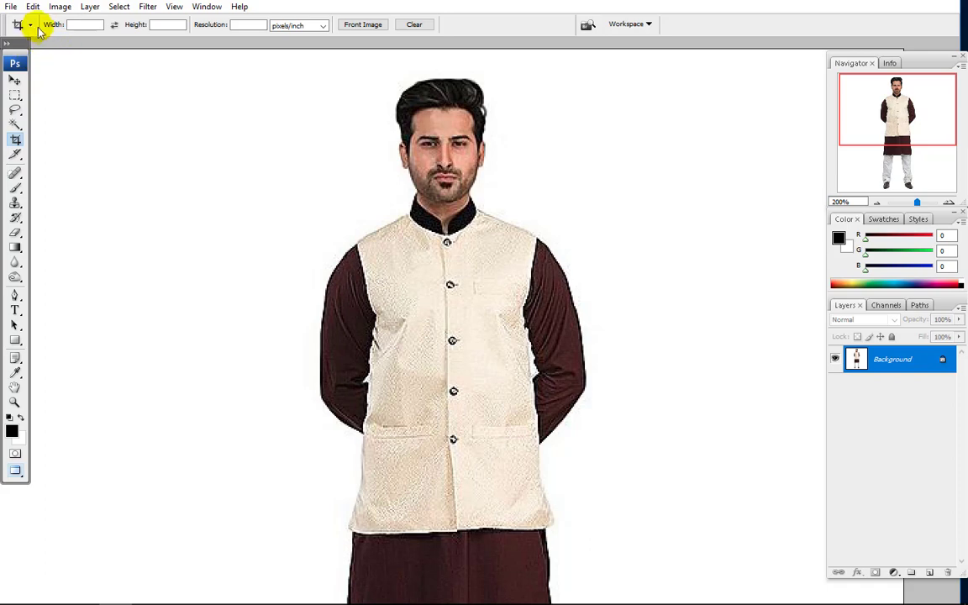
Step: Configure the Crop tool to a width of 1.6 in, a height of 1.9 in and a resolution of 300 pixels/inch
{"action": "left_click", "coordinate": [85, 27]}
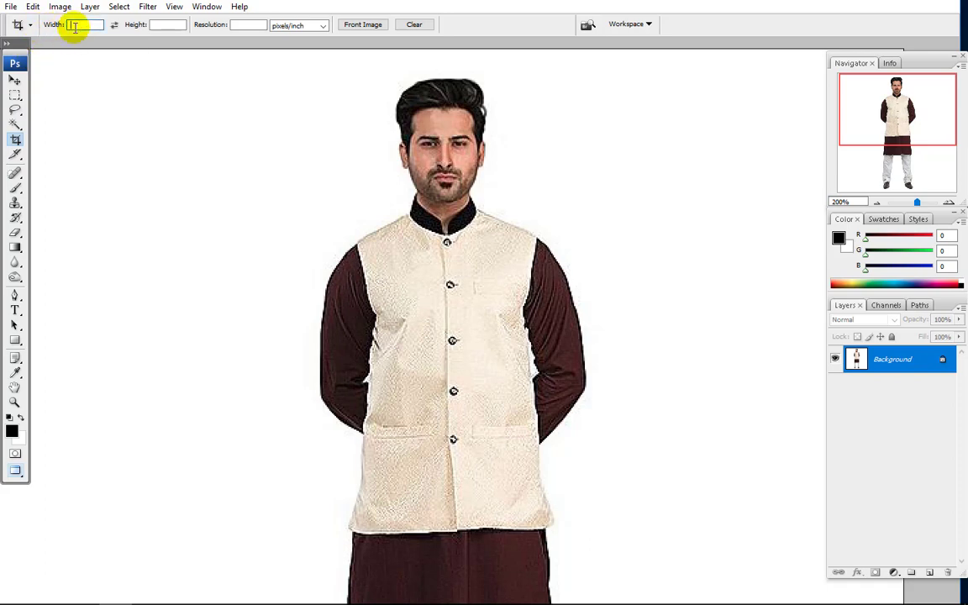
{"action": "left_click", "coordinate": [156, 25]}
{"action": "left_click", "coordinate": [82, 25]}
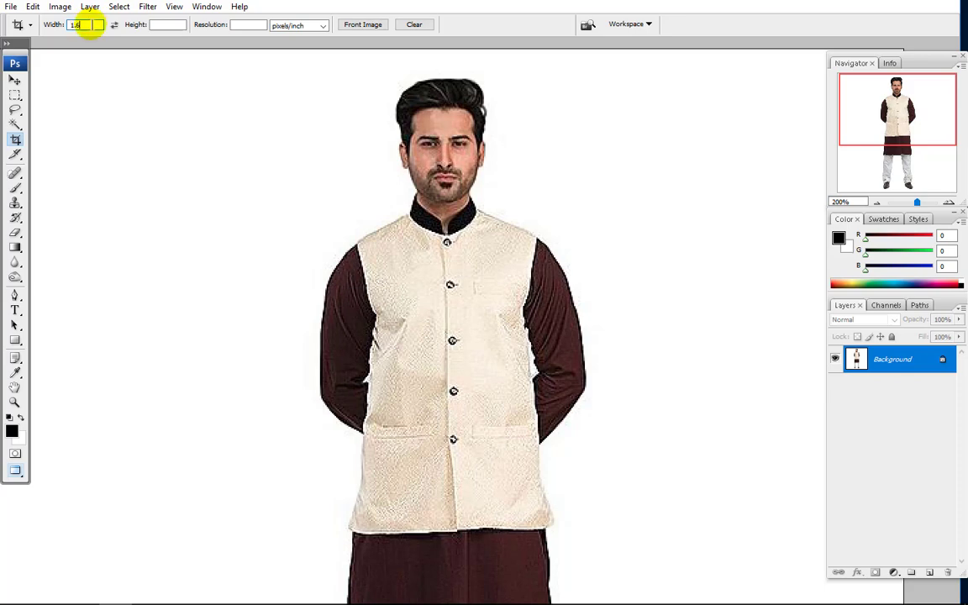
{"action": "left_click", "coordinate": [175, 25]}
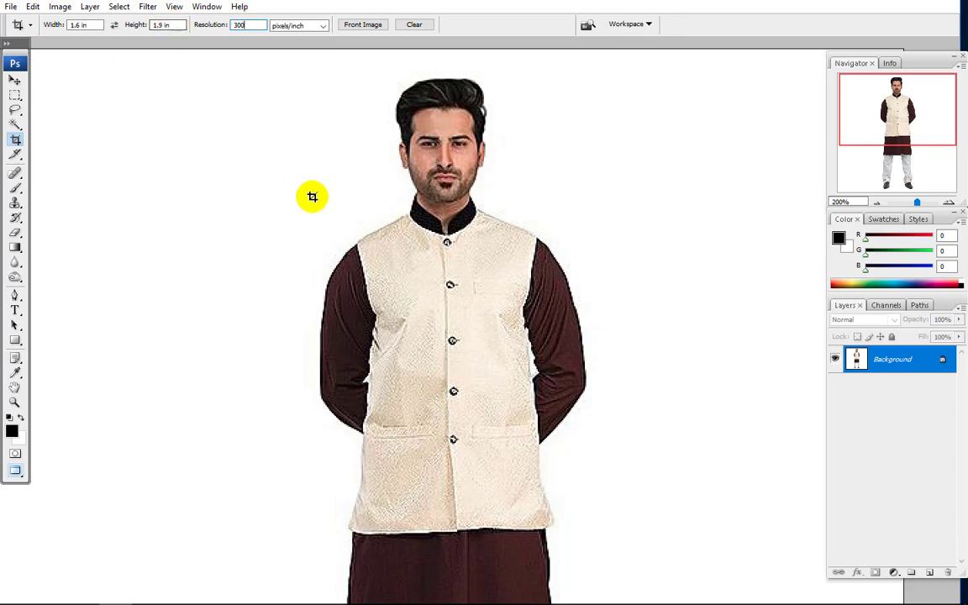
{"action": "left_click", "coordinate": [312, 195]}
Step: Try a crop framing the man's head and chest, and undo it
{"action": "key", "text": "ctrl+minus"}
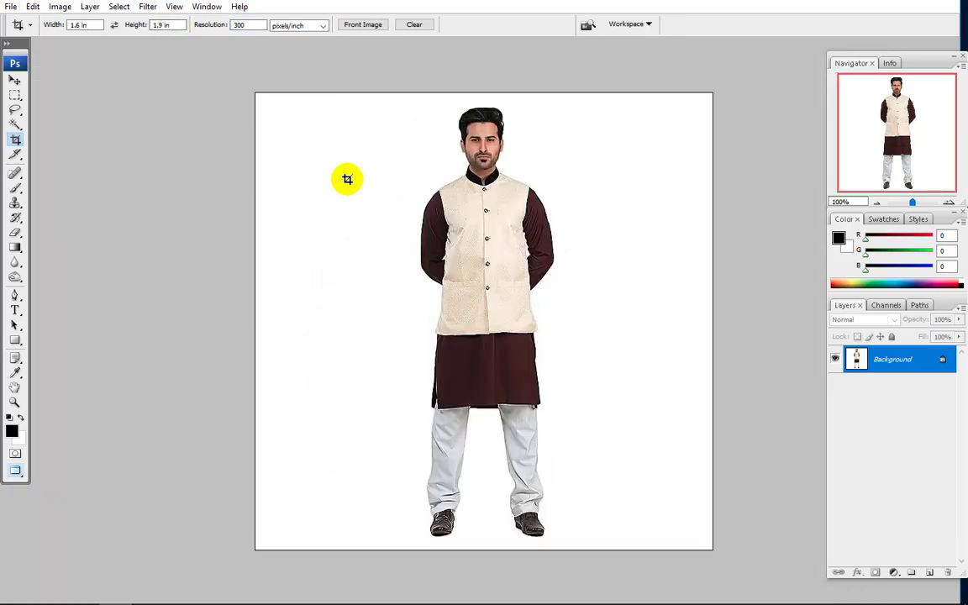
{"action": "left_click_drag", "start_coordinate": [388, 107], "coordinate": [516, 258]}
{"action": "left_click_drag", "start_coordinate": [450, 201], "coordinate": [481, 199]}
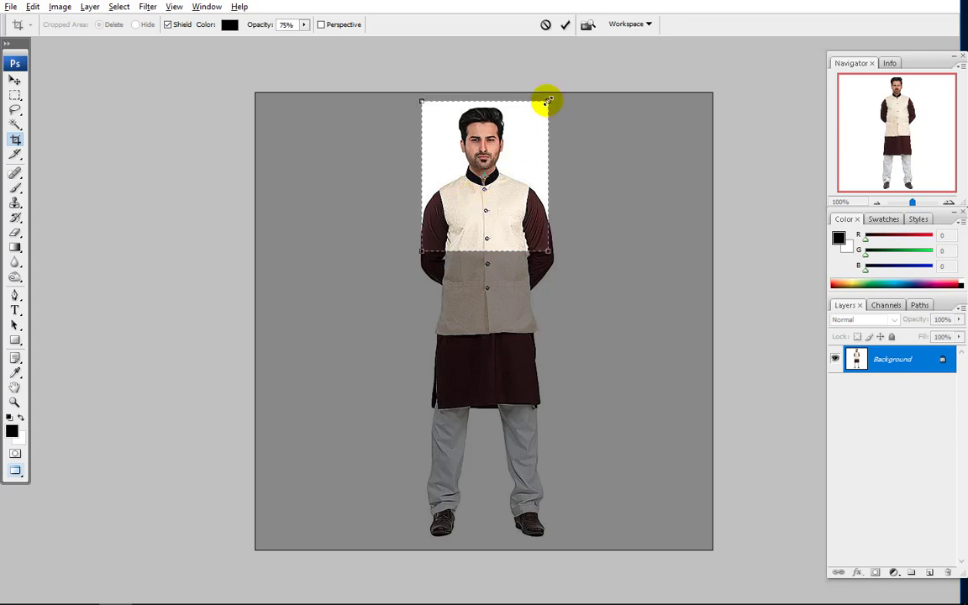
{"action": "key", "text": "Return"}
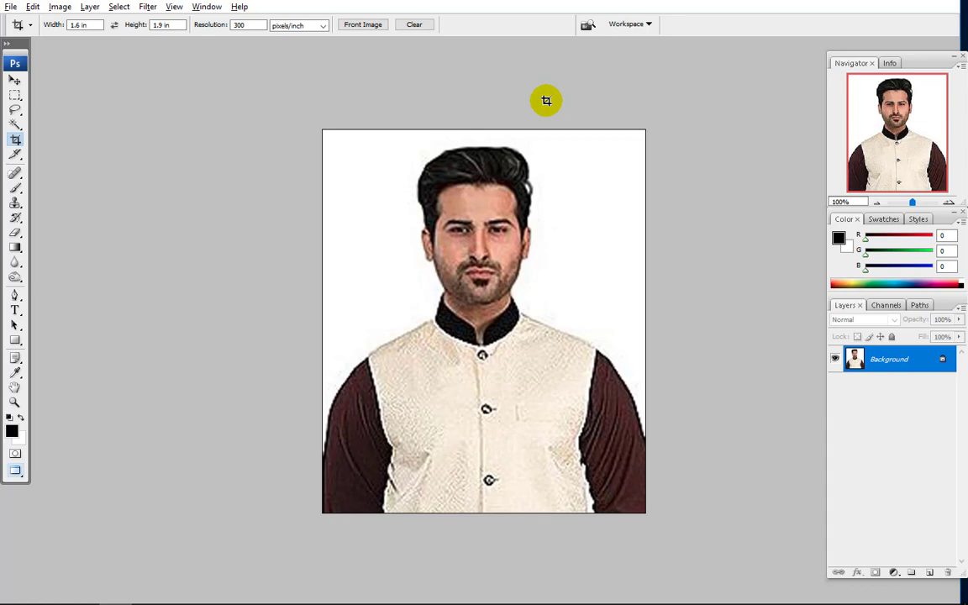
{"action": "key", "text": "ctrl+z"}
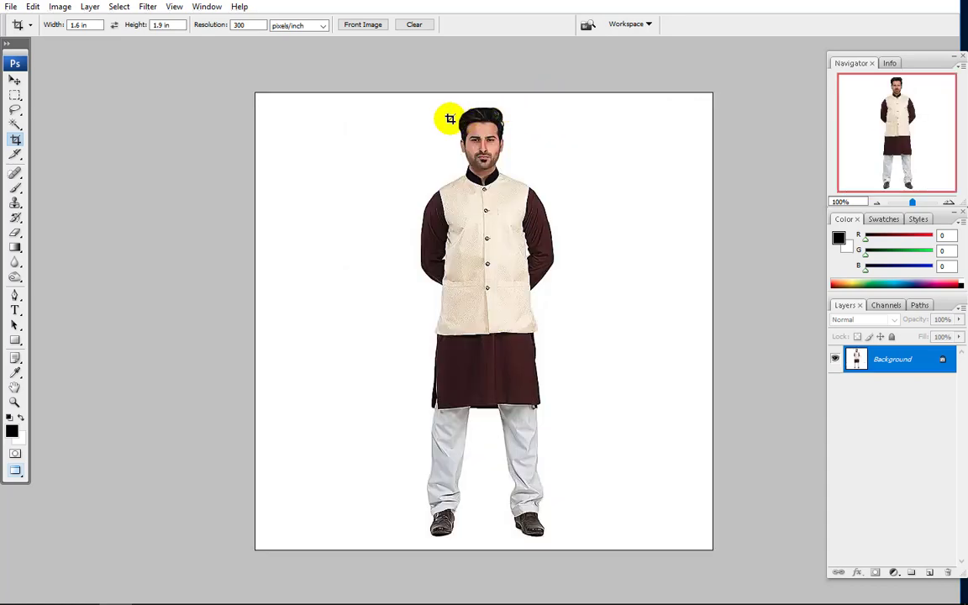
Step: Crop the full-length photo to the man's head and upper body, leaving some white space above the hair
{"action": "left_click_drag", "start_coordinate": [415, 93], "coordinate": [543, 240]}
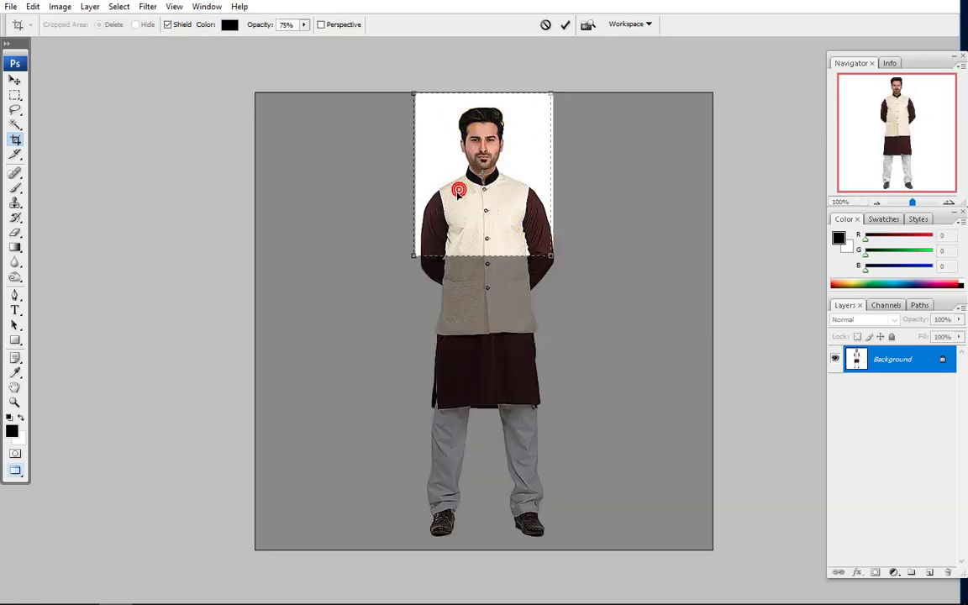
{"action": "left_click_drag", "start_coordinate": [454, 190], "coordinate": [456, 199]}
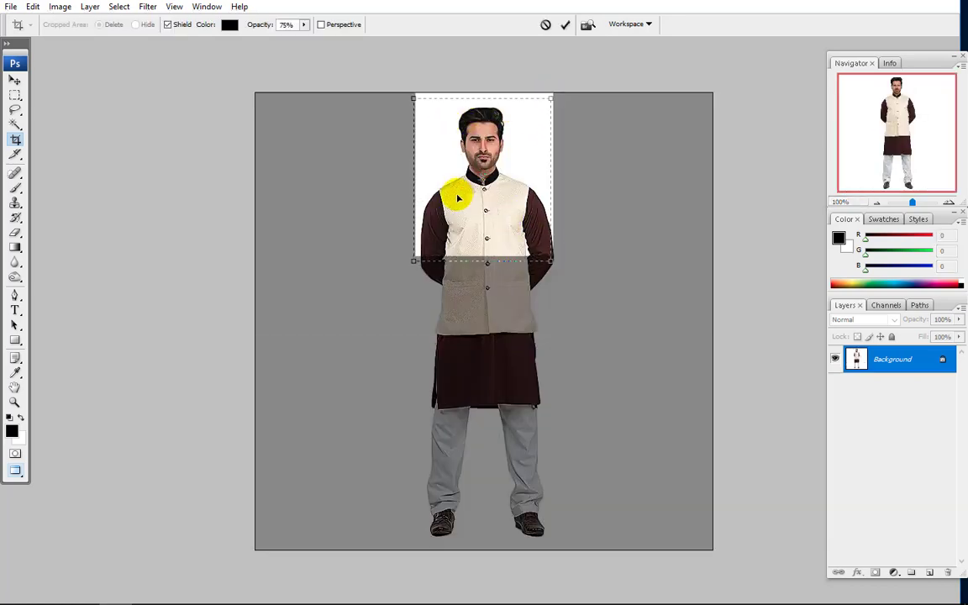
{"action": "left_click", "coordinate": [566, 25]}
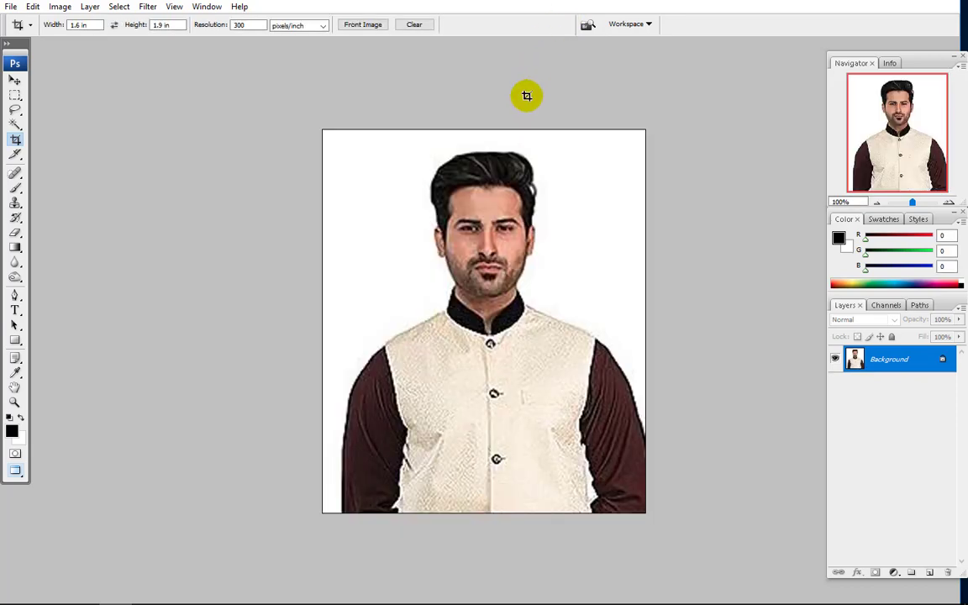
Step: Crop the portrait more tightly, centring the man and trimming the white margin and the lower part of the waistcoat
{"action": "key", "text": "ctrl+minus"}
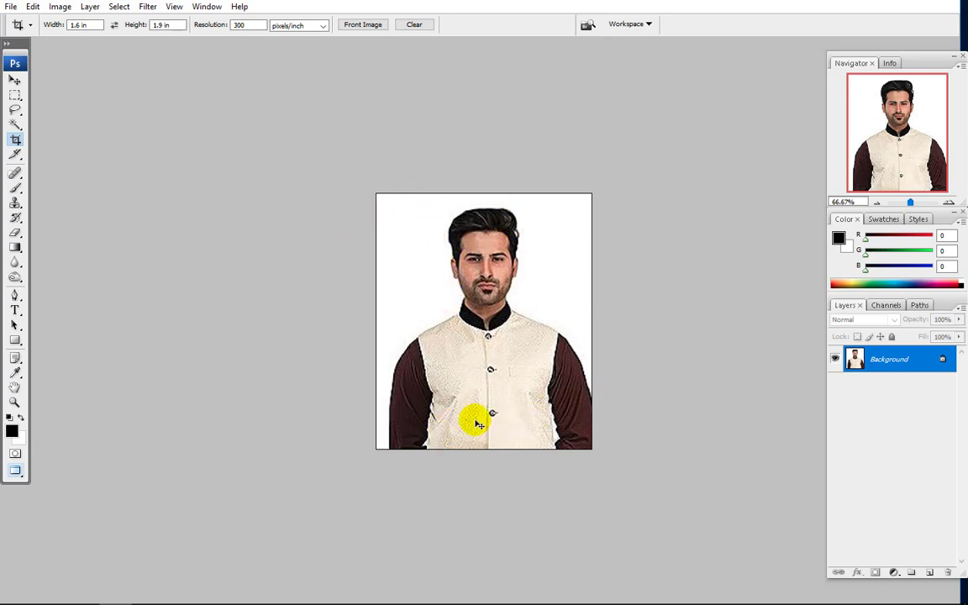
{"action": "scroll", "coordinate": [473, 417], "scroll_direction": "up", "scroll_amount": 1}
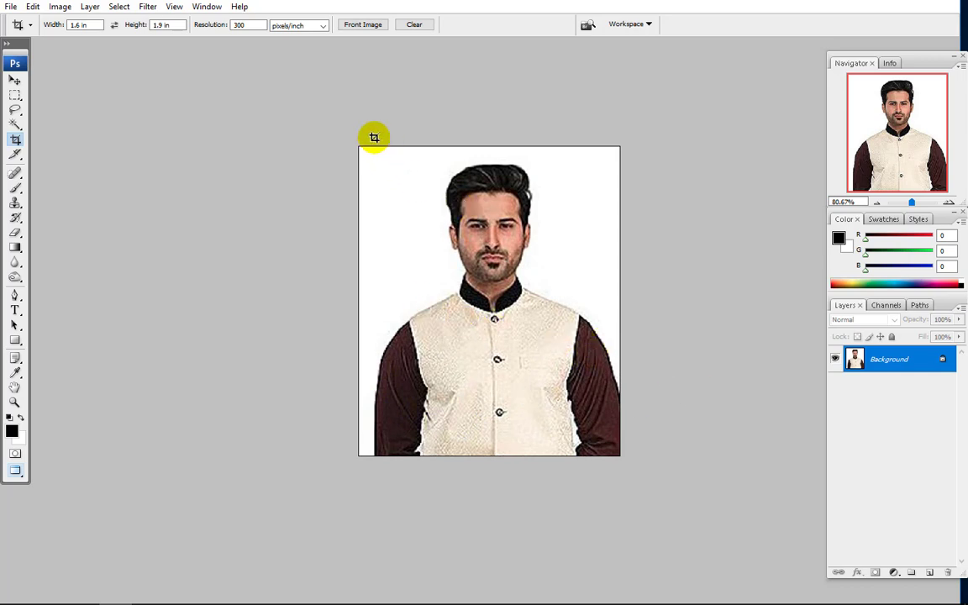
{"action": "left_click_drag", "start_coordinate": [381, 149], "coordinate": [609, 461]}
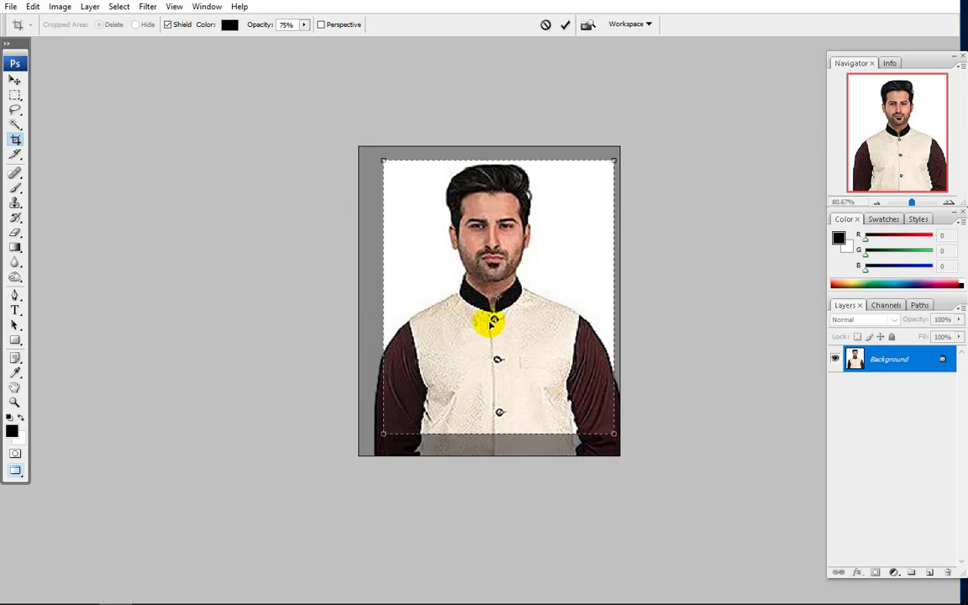
{"action": "left_click_drag", "start_coordinate": [492, 329], "coordinate": [491, 323]}
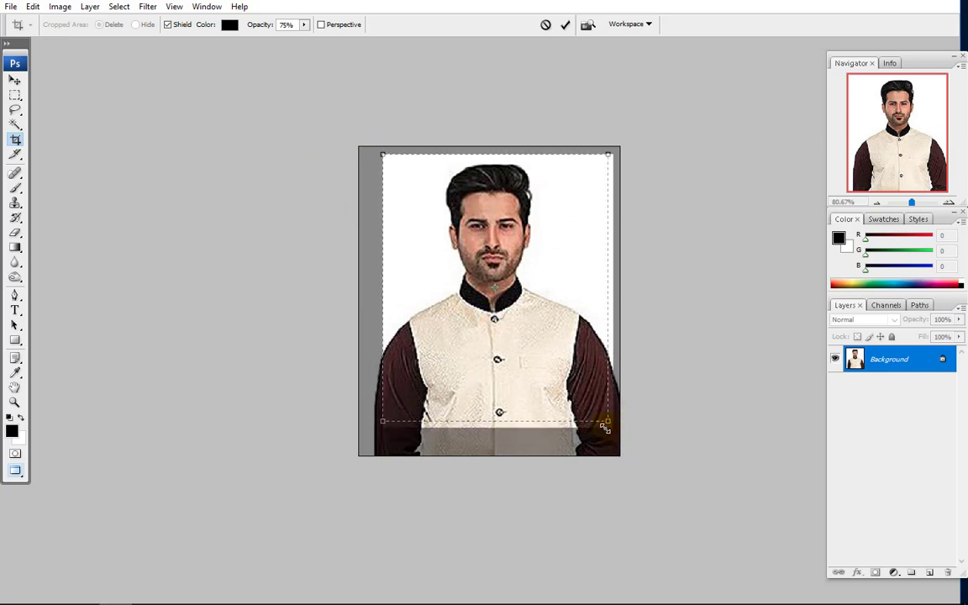
{"action": "left_click", "coordinate": [523, 367]}
{"action": "left_click_drag", "start_coordinate": [522, 364], "coordinate": [524, 369]}
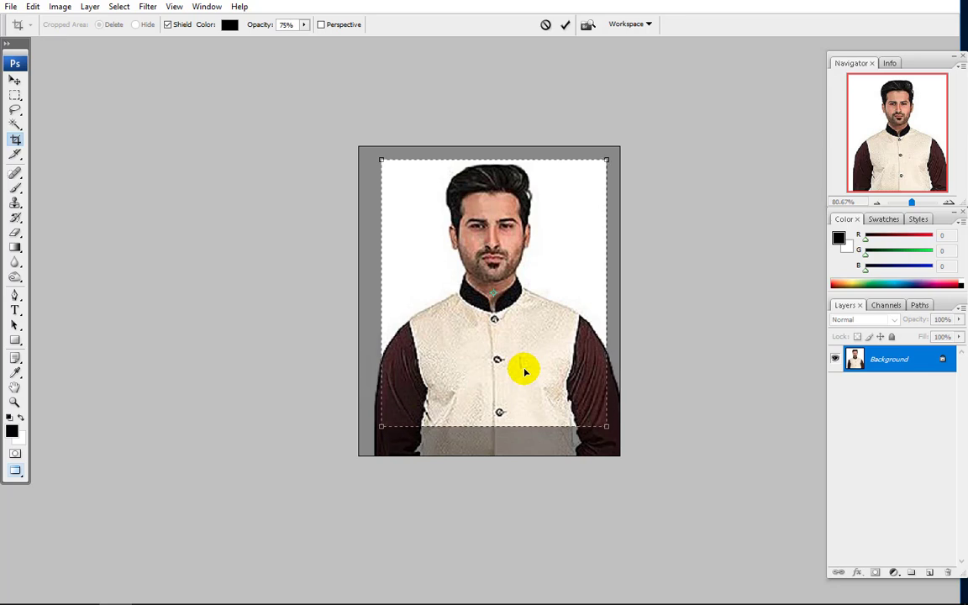
{"action": "double_click", "coordinate": [523, 370]}
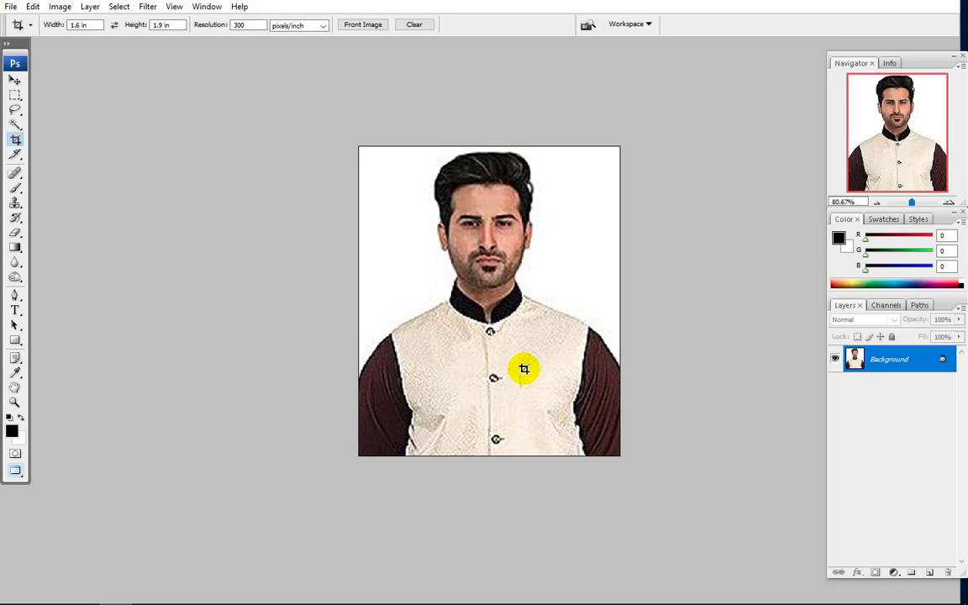
Step: Select the entire portrait and free-transform it, enlarging it to about 109.3% and rotating it about 1.3°
{"action": "left_click", "coordinate": [15, 79]}
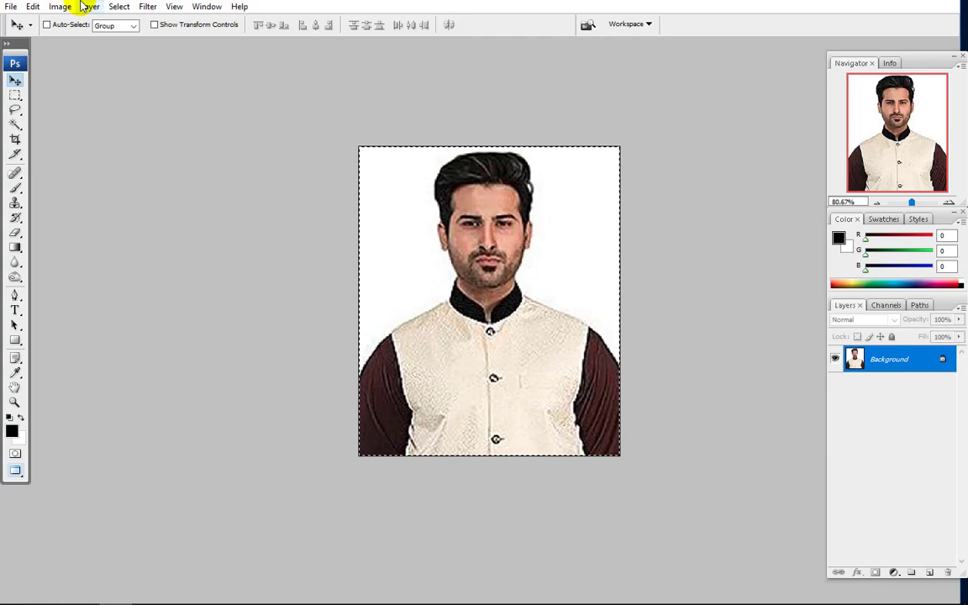
{"action": "left_click", "coordinate": [120, 7]}
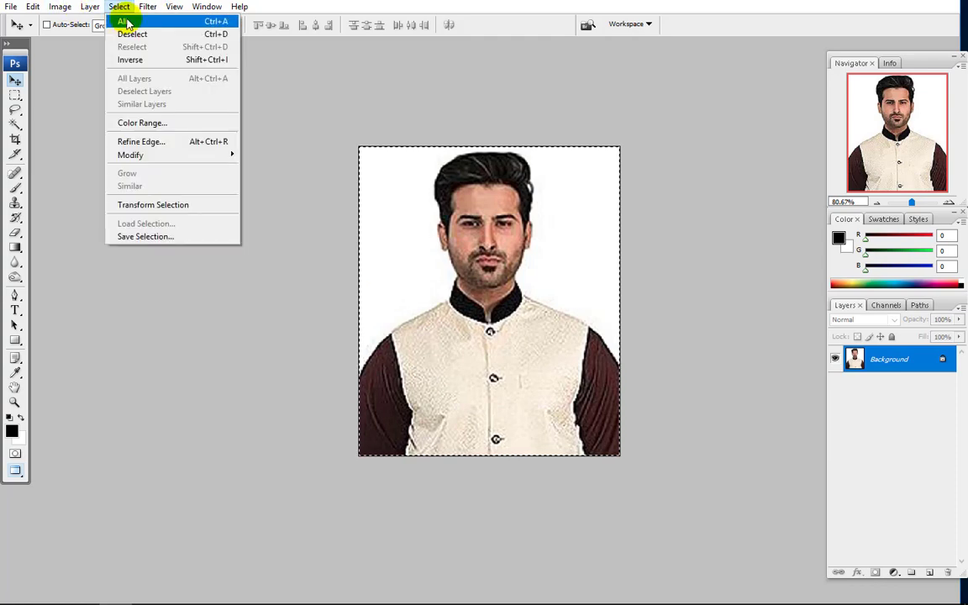
{"action": "left_click", "coordinate": [128, 23]}
{"action": "left_click", "coordinate": [33, 6]}
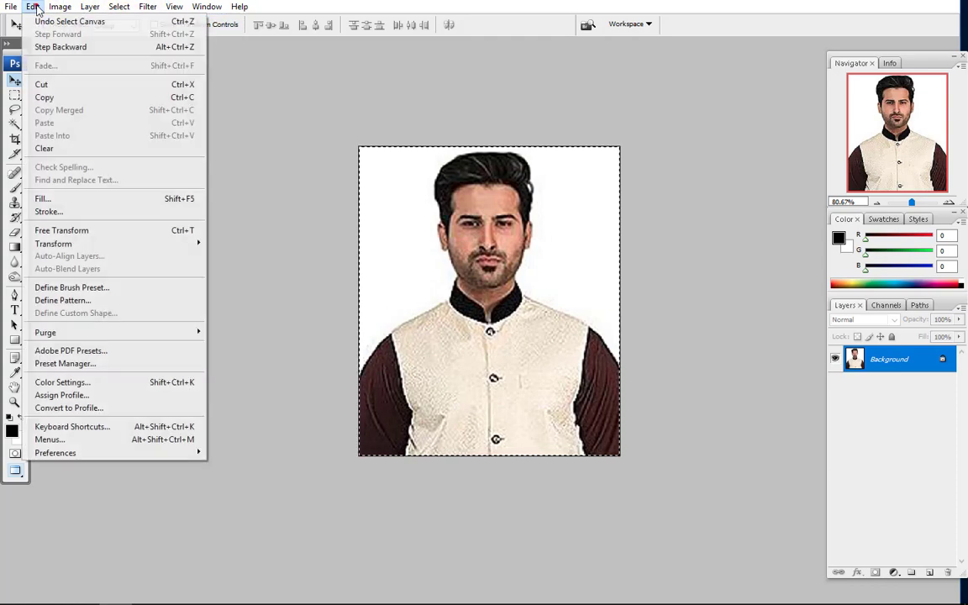
{"action": "left_click", "coordinate": [100, 238]}
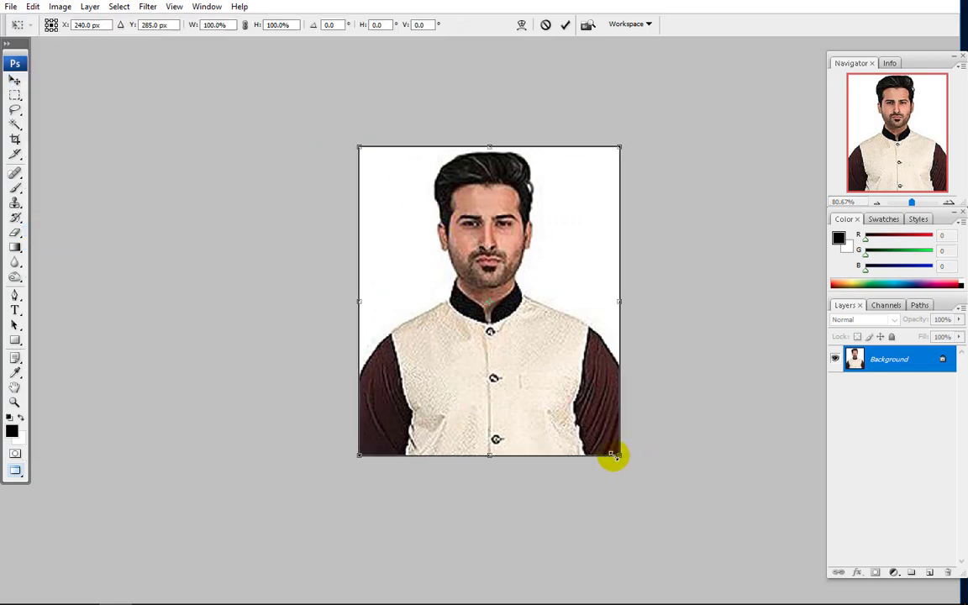
{"action": "left_click_drag", "start_coordinate": [620, 456], "coordinate": [630, 467]}
{"action": "left_click_drag", "start_coordinate": [525, 336], "coordinate": [526, 348]}
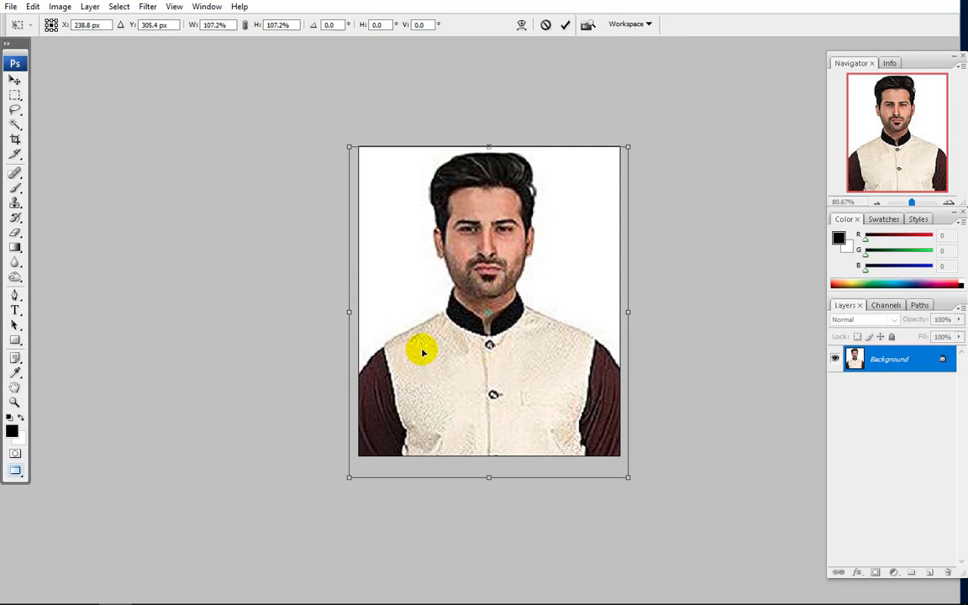
{"action": "left_click_drag", "start_coordinate": [298, 290], "coordinate": [296, 286]}
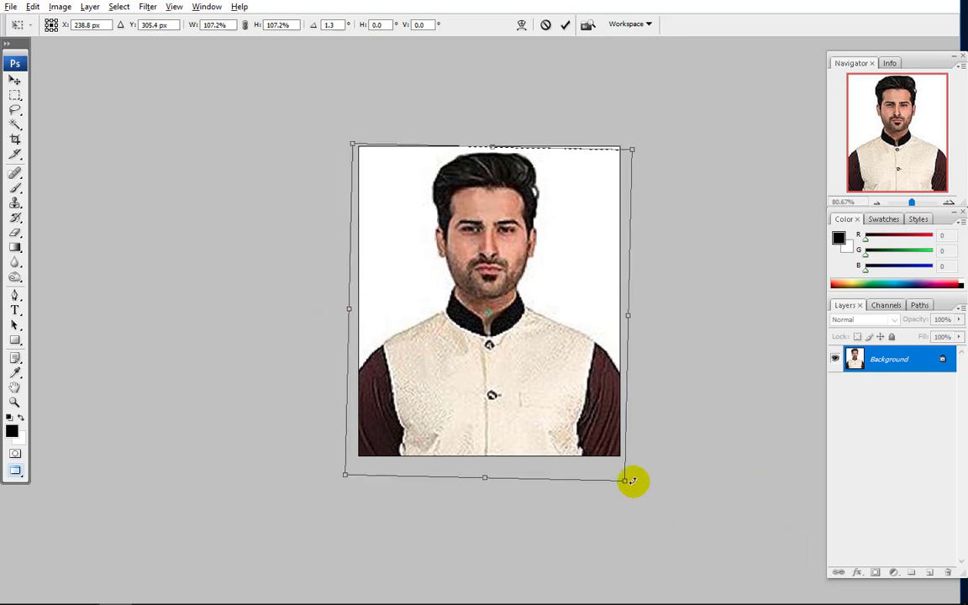
{"action": "left_click_drag", "start_coordinate": [626, 480], "coordinate": [630, 482]}
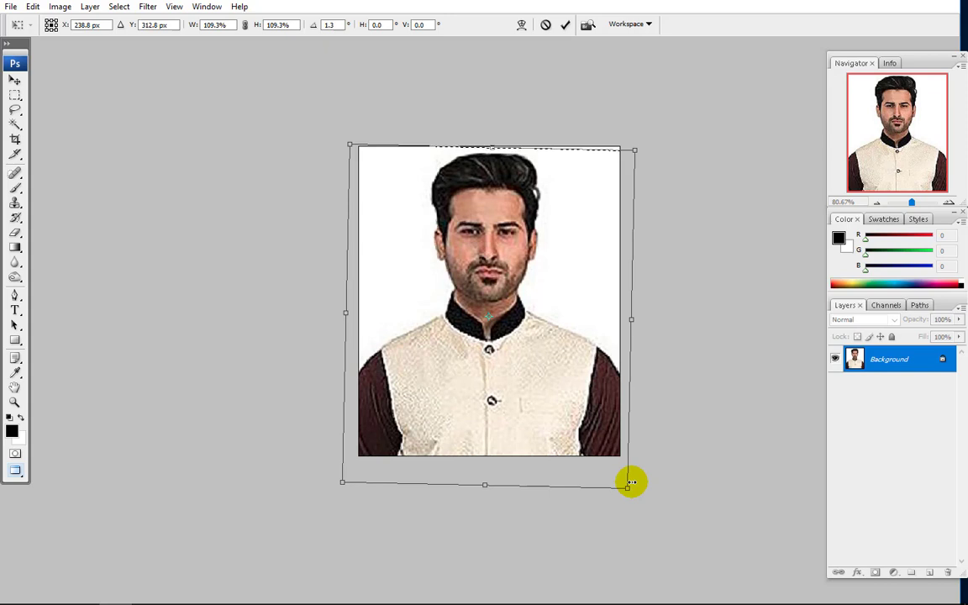
{"action": "key", "text": "Return"}
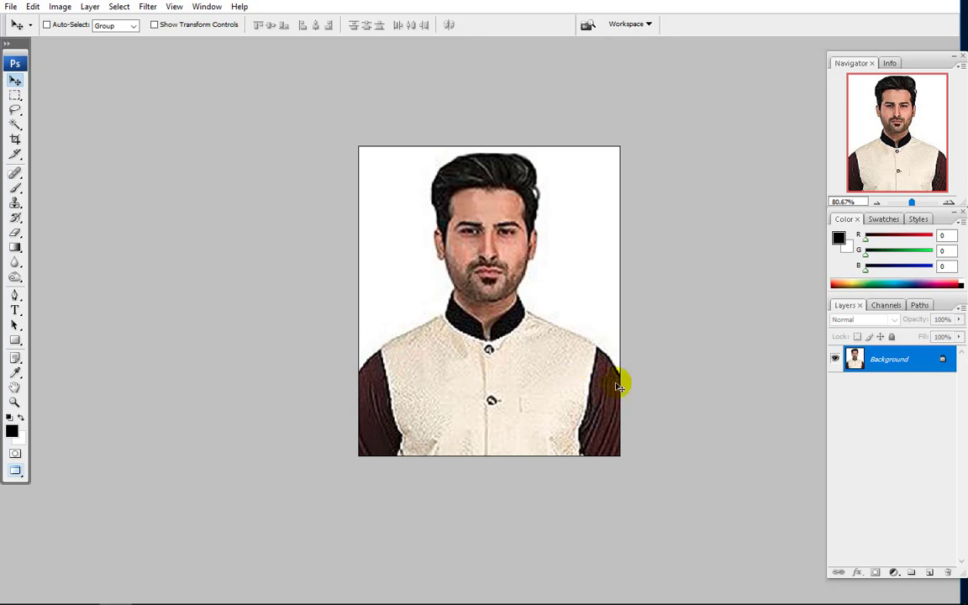
{"action": "key", "text": "ctrl+minus"}
{"action": "key", "text": "ctrl+minus"}
{"action": "key", "text": "ctrl+minus"}
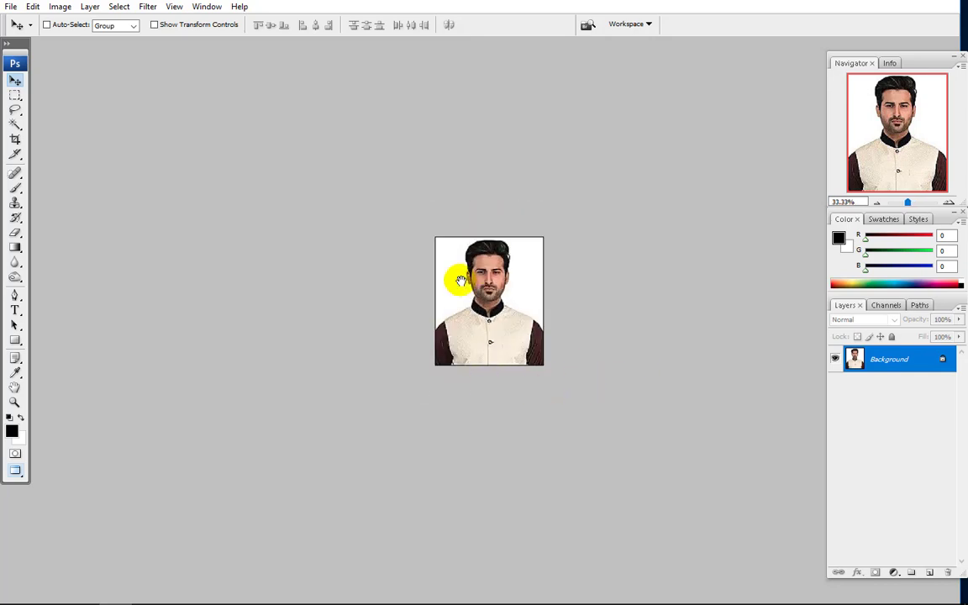
{"action": "left_click", "coordinate": [484, 267], "text": "ctrl"}
{"action": "key", "text": "ctrl+minus"}
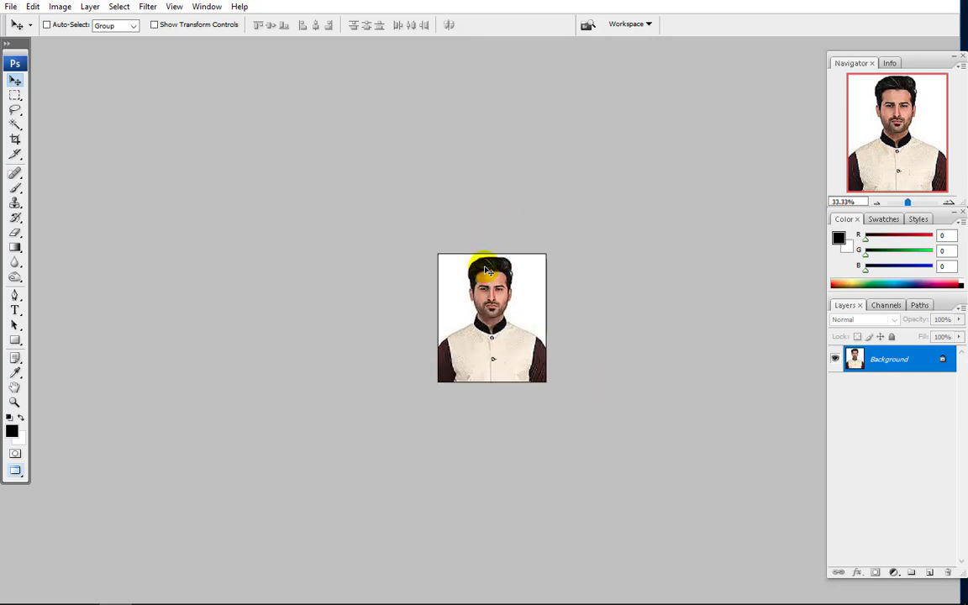
{"action": "left_click", "coordinate": [537, 323], "text": "ctrl"}
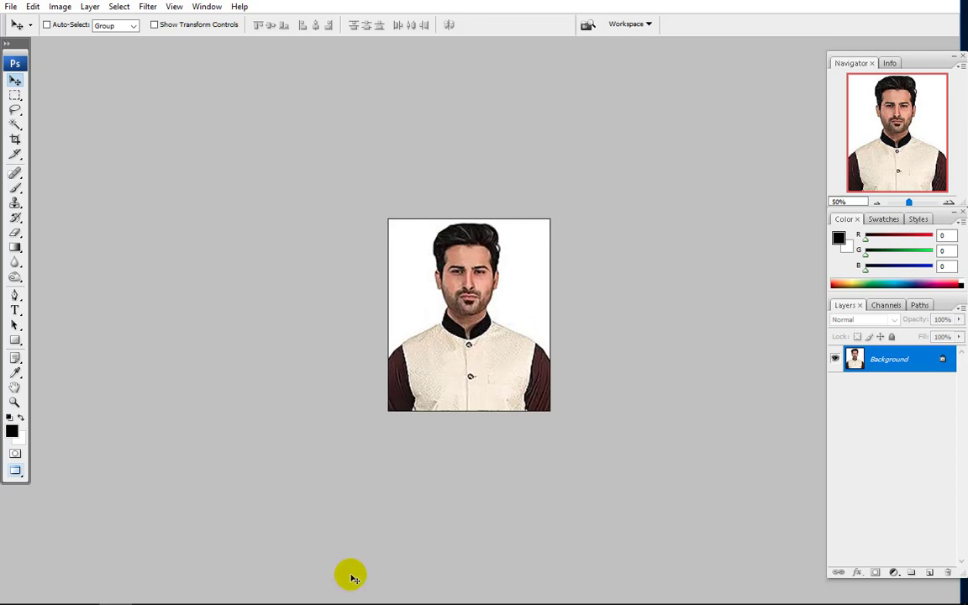
Step: Return to the standard screen mode and bring up the minimized black waistcoat photo at maximized size
{"action": "key", "text": "f"}
{"action": "key", "text": "f"}
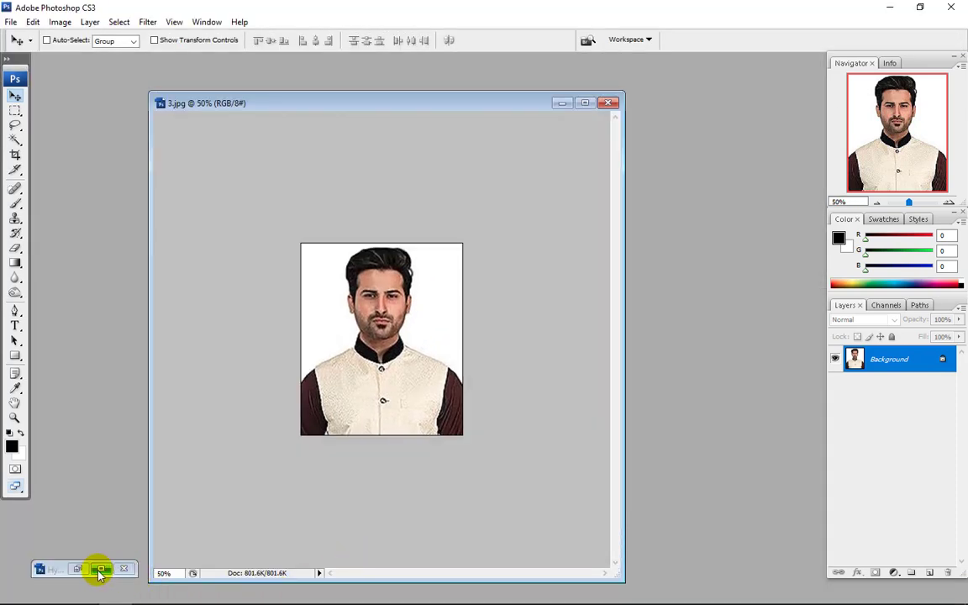
{"action": "left_click", "coordinate": [100, 570]}
{"action": "left_click", "coordinate": [535, 268], "text": "ctrl"}
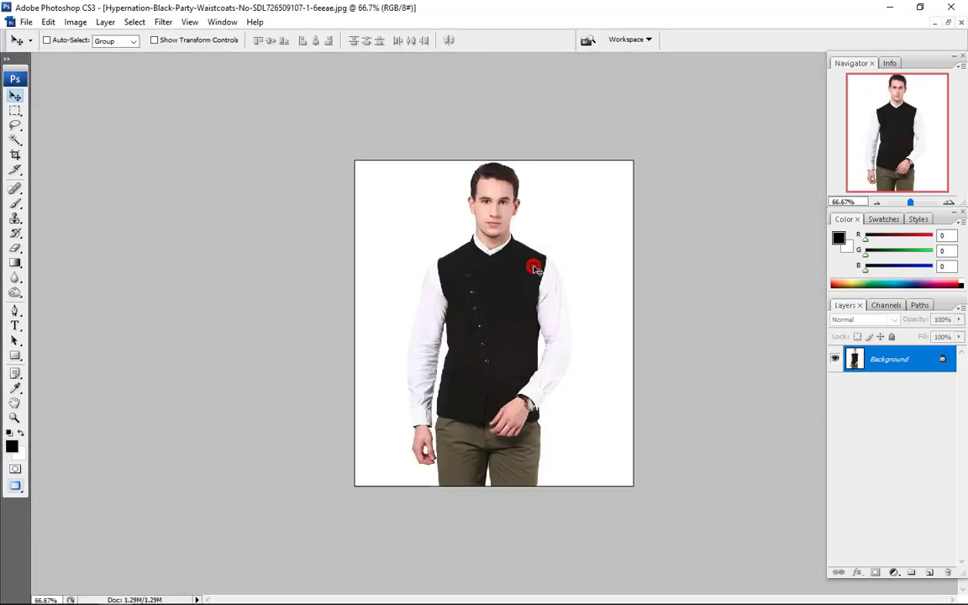
Step: Create a blank white document 1.6 inches wide and 1.9 inches high at 300 pixels/inch, and show it in a floating window
{"action": "left_click", "coordinate": [27, 23]}
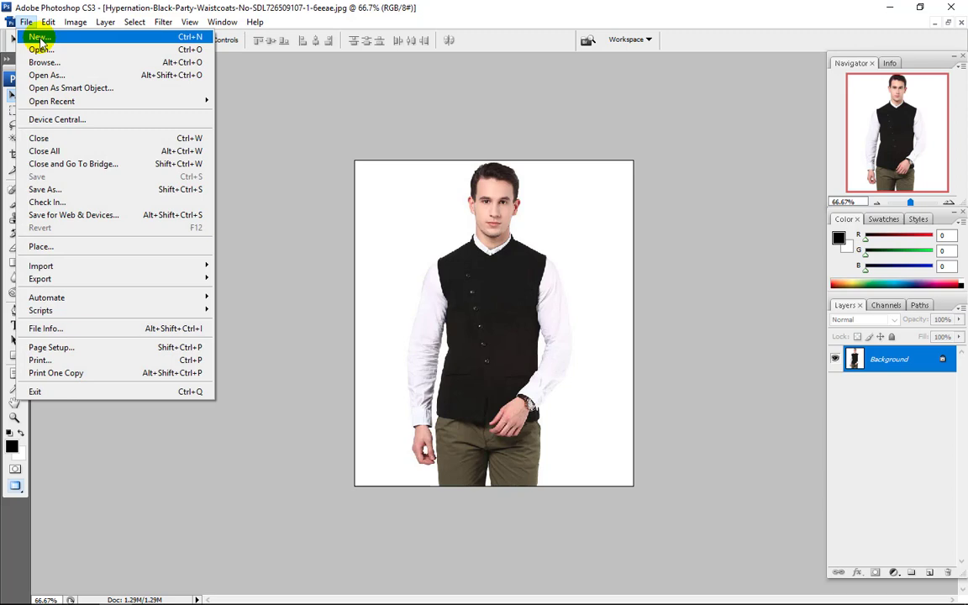
{"action": "left_click", "coordinate": [39, 39]}
{"action": "left_click", "coordinate": [522, 220]}
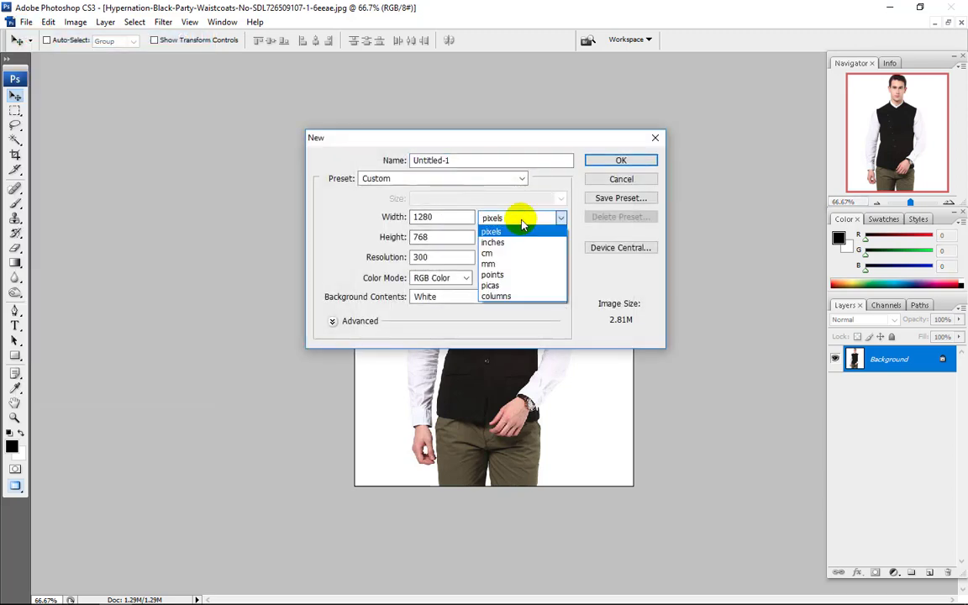
{"action": "left_click", "coordinate": [495, 242]}
{"action": "double_click", "coordinate": [452, 216]}
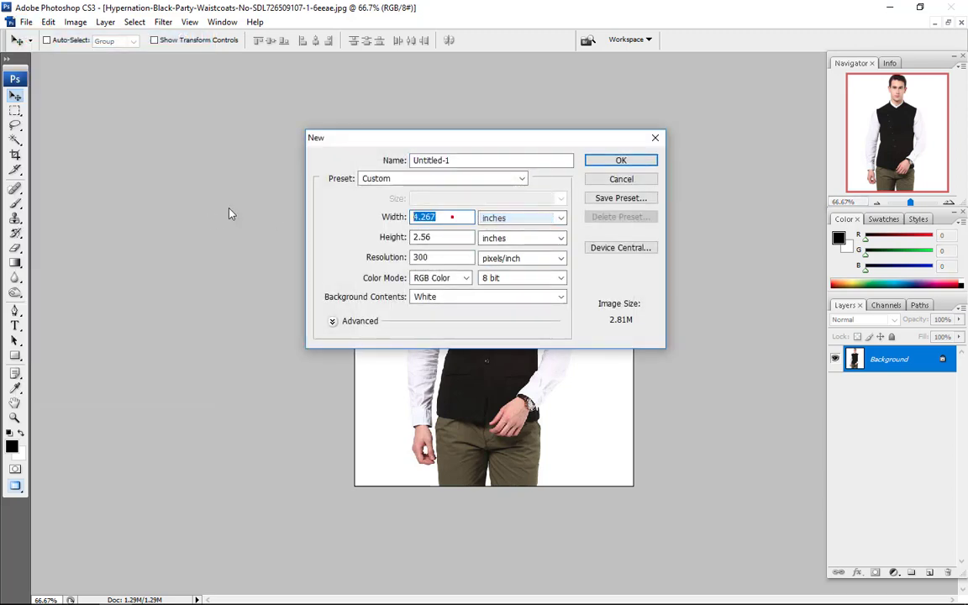
{"action": "type", "text": "1.9"}
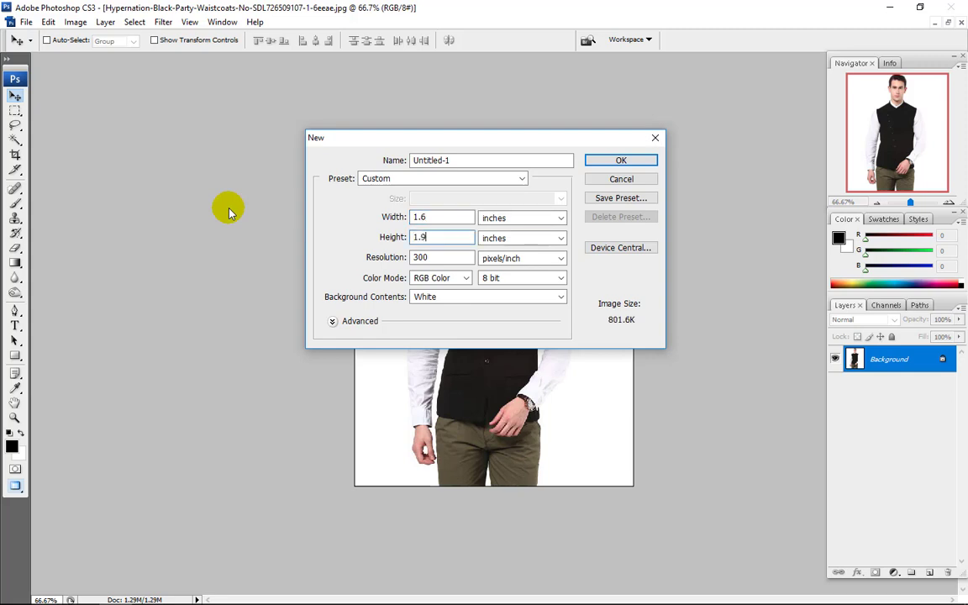
{"action": "key", "text": "Tab"}
{"action": "left_click", "coordinate": [610, 159]}
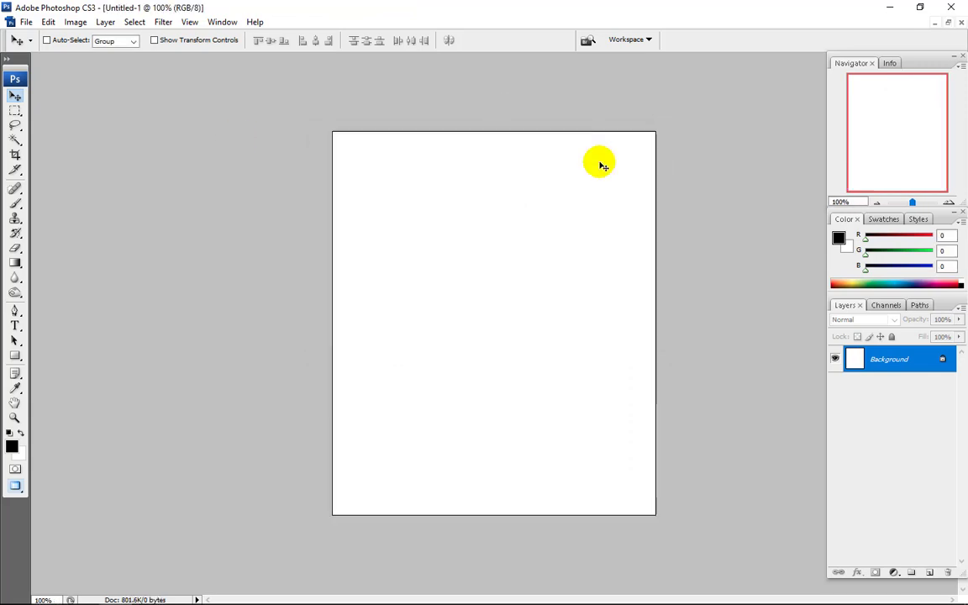
{"action": "left_click", "coordinate": [950, 20]}
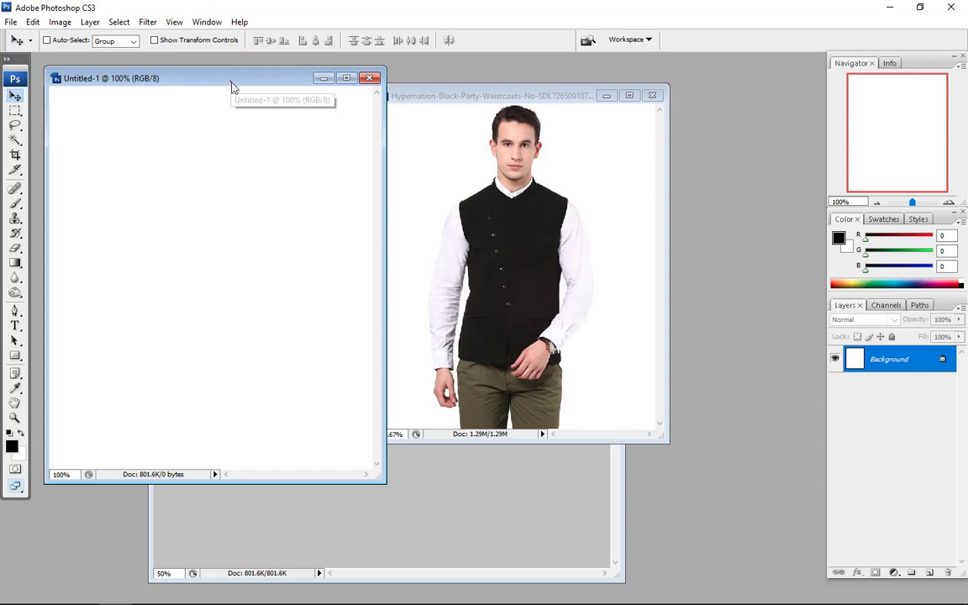
Step: Place the blank document and the black waistcoat photo side by side, then copy the entire photo into the blank document and maximize it
{"action": "left_click_drag", "start_coordinate": [232, 87], "coordinate": [251, 102]}
{"action": "left_click", "coordinate": [527, 145]}
{"action": "left_click_drag", "start_coordinate": [527, 99], "coordinate": [588, 106]}
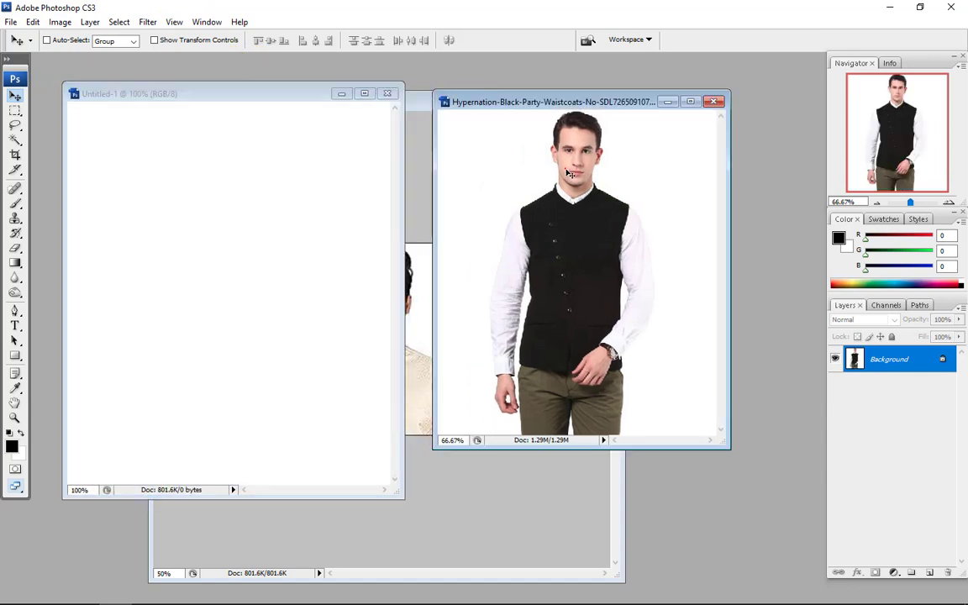
{"action": "key", "text": "ctrl+a"}
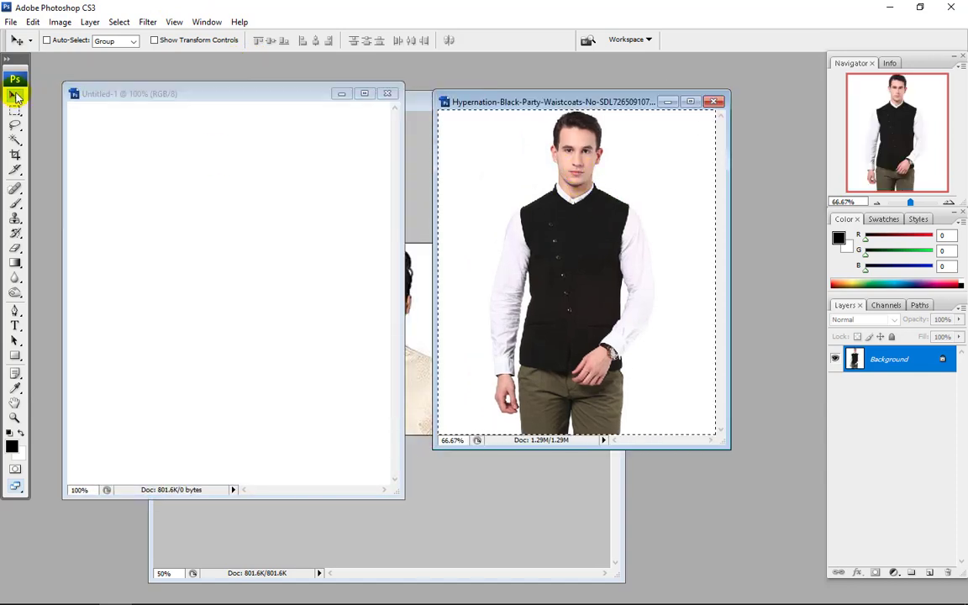
{"action": "left_click_drag", "start_coordinate": [534, 189], "coordinate": [493, 249]}
{"action": "left_click", "coordinate": [364, 93]}
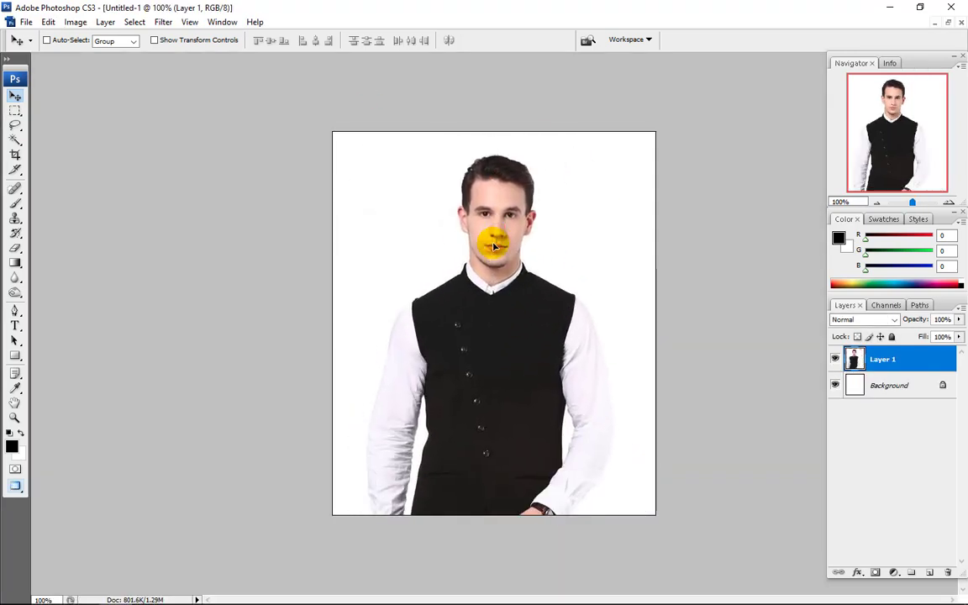
Step: Free-transform the copied photo, enlarging it to about 199.4% and positioning the man's head and shoulders within the canvas
{"action": "key", "text": "ctrl+t"}
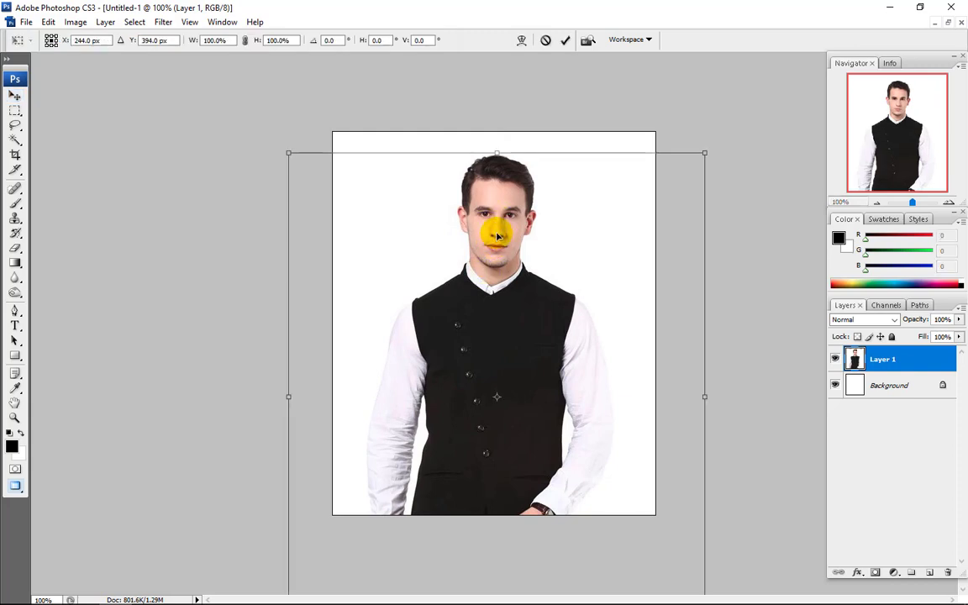
{"action": "key", "text": "ctrl+minus"}
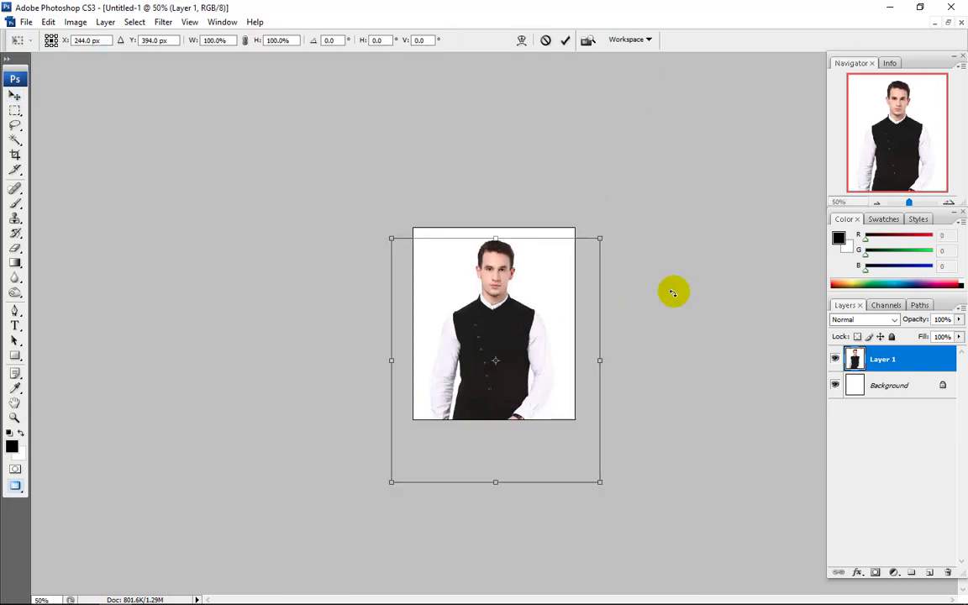
{"action": "left_click_drag", "start_coordinate": [598, 480], "coordinate": [688, 584]}
{"action": "left_click_drag", "start_coordinate": [506, 281], "coordinate": [503, 387]}
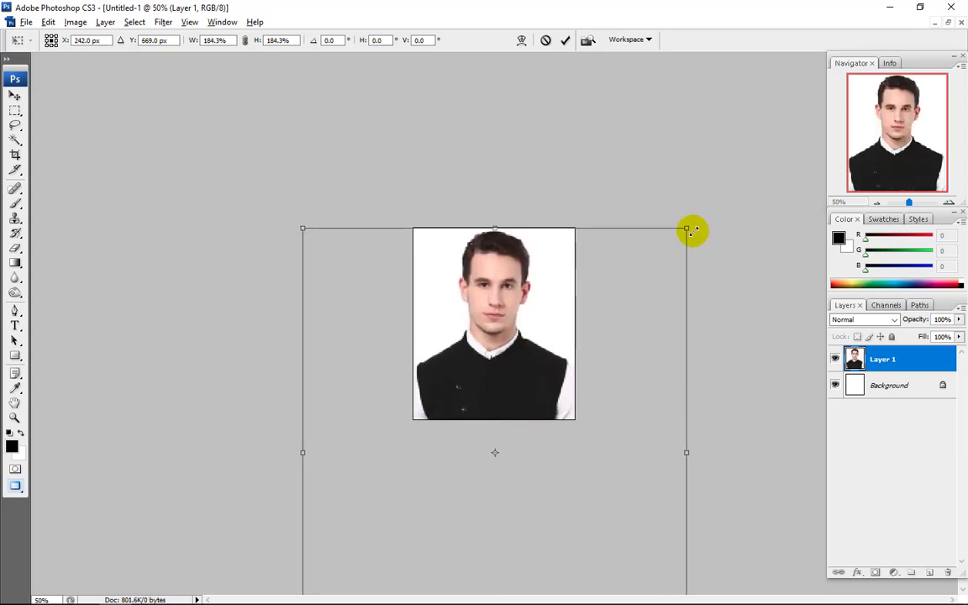
{"action": "left_click_drag", "start_coordinate": [688, 227], "coordinate": [703, 209]}
{"action": "left_click_drag", "start_coordinate": [534, 304], "coordinate": [530, 325]}
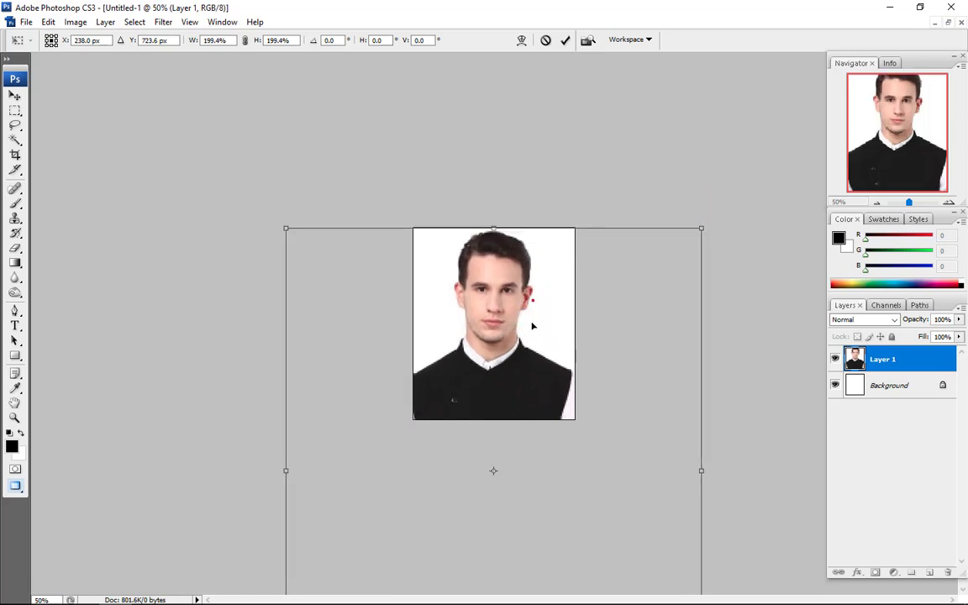
Step: Rotate the photo about -2.1°, scale it down until the head and shoulders fit the canvas, and apply the transform
{"action": "left_click_drag", "start_coordinate": [734, 326], "coordinate": [735, 317]}
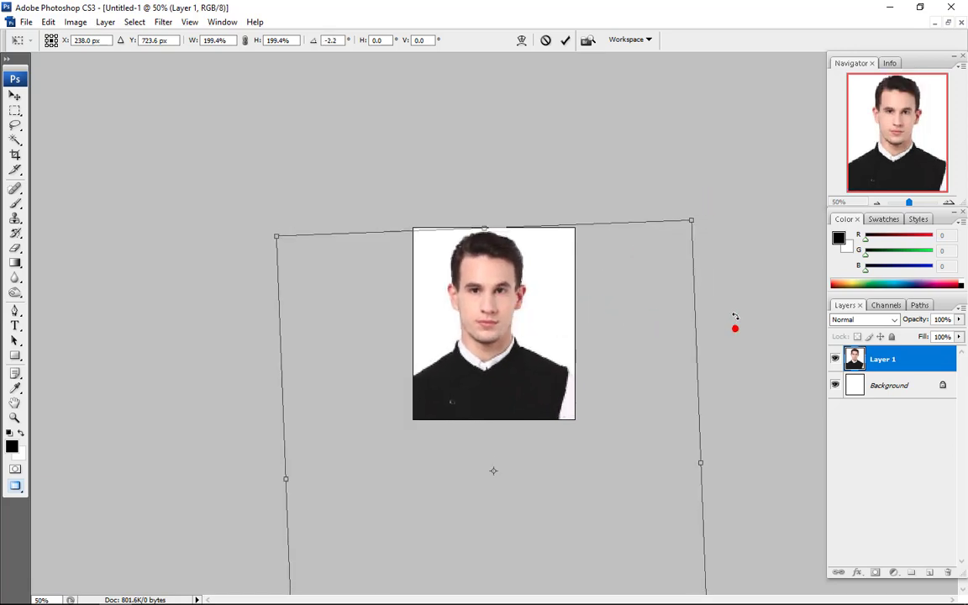
{"action": "mouse_move", "coordinate": [547, 357]}
{"action": "left_mouse_down"}
{"action": "mouse_move", "coordinate": [556, 357]}
{"action": "mouse_move", "coordinate": [550, 364]}
{"action": "left_mouse_up"}
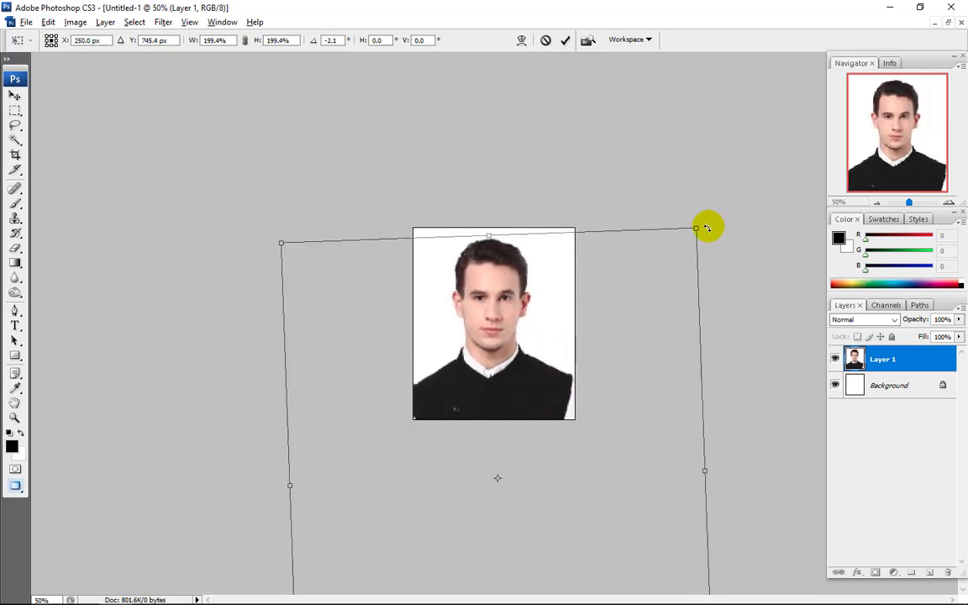
{"action": "left_click_drag", "start_coordinate": [696, 228], "coordinate": [679, 251]}
{"action": "left_click_drag", "start_coordinate": [456, 387], "coordinate": [457, 349]}
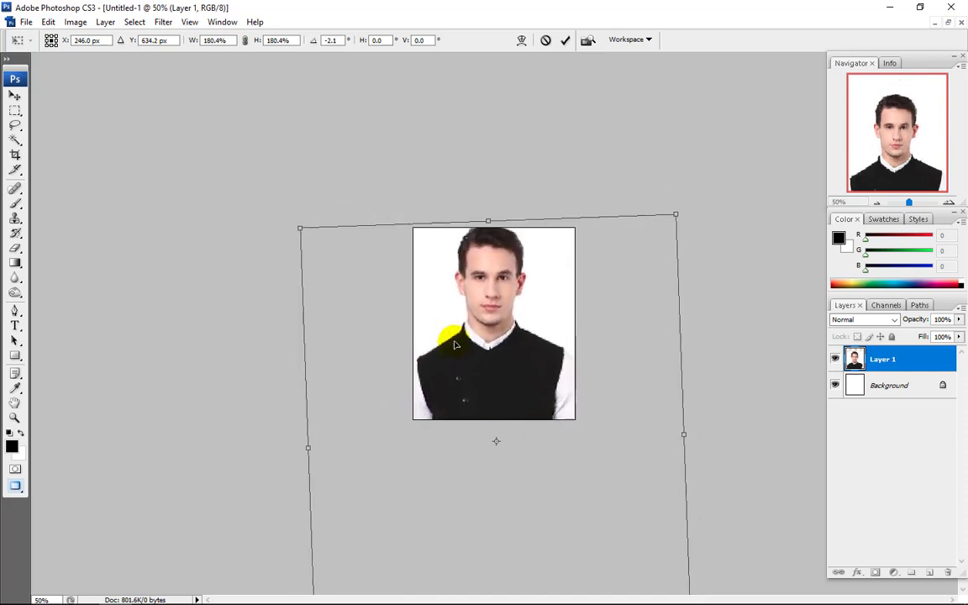
{"action": "left_click_drag", "start_coordinate": [675, 216], "coordinate": [665, 227]}
{"action": "key", "text": "Return"}
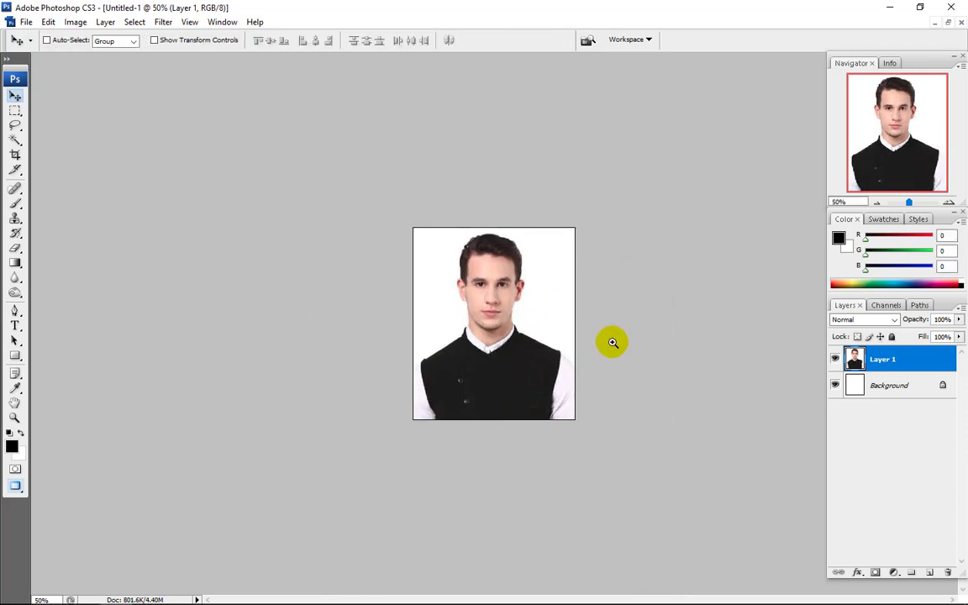
Step: Fine-tune the photo layer's position, nudging it to X 253.5 px and Y 639.0 px so the man is centred
{"action": "key", "text": "ctrl+plus"}
{"action": "mouse_move", "coordinate": [496, 349]}
{"action": "left_mouse_down"}
{"action": "mouse_move", "coordinate": [454, 318]}
{"action": "mouse_move", "coordinate": [497, 320]}
{"action": "mouse_move", "coordinate": [495, 341]}
{"action": "left_mouse_up"}
{"action": "left_click_drag", "start_coordinate": [492, 347], "coordinate": [494, 347]}
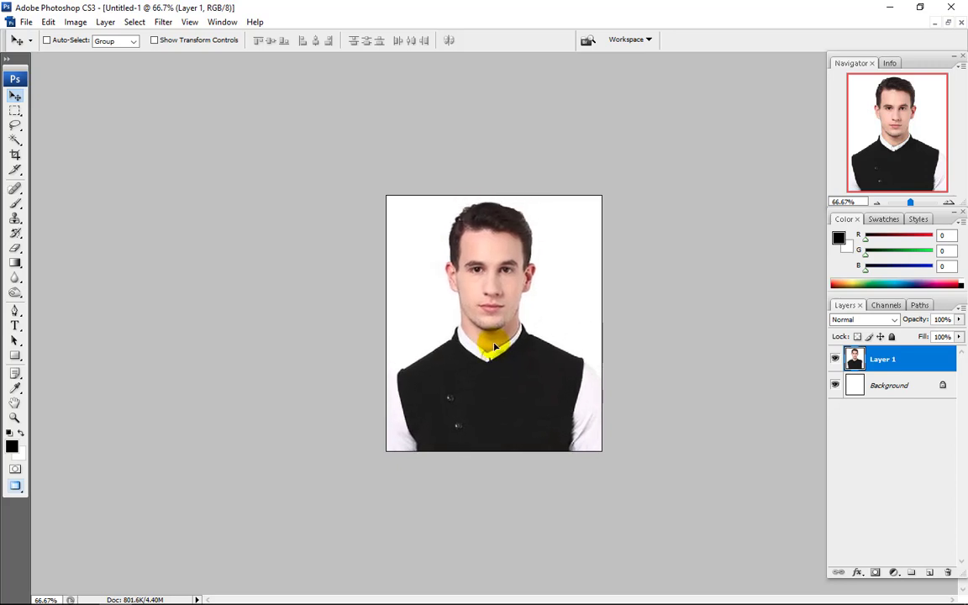
{"action": "key", "text": "ctrl+t"}
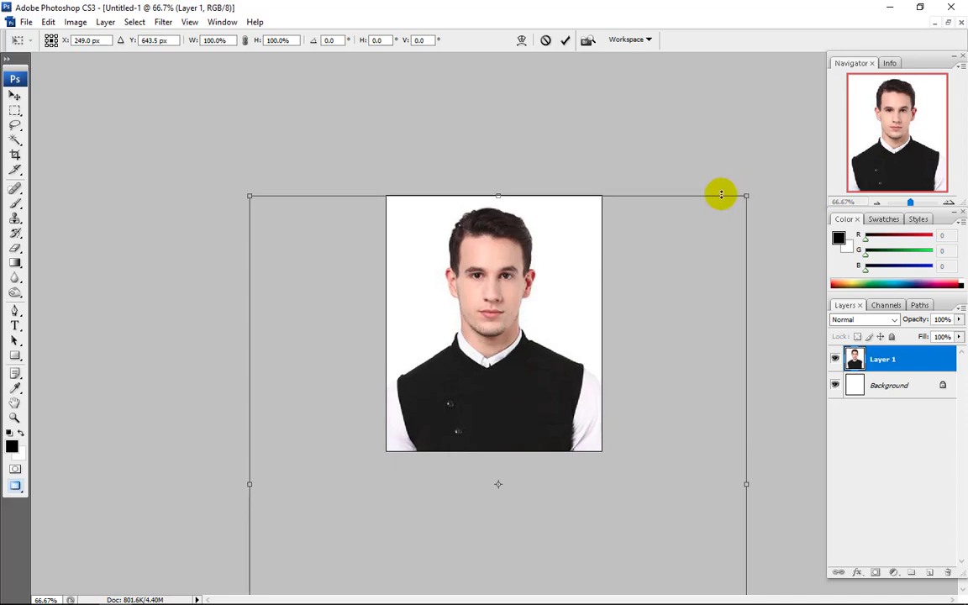
{"action": "key", "text": "Up"}
{"action": "key", "text": "Up"}
{"action": "key", "text": "Up"}
{"action": "key", "text": "Right"}
{"action": "key", "text": "Right"}
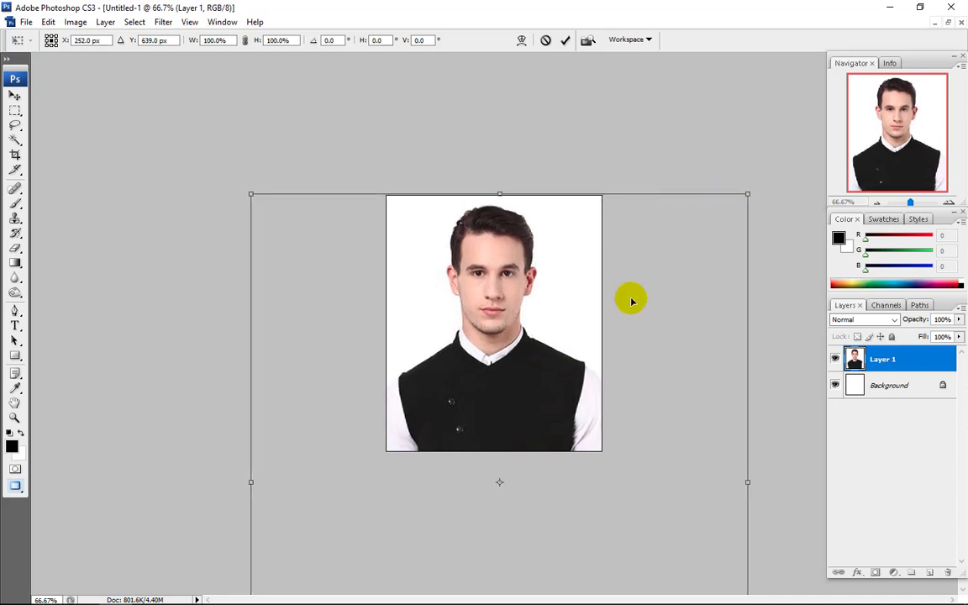
{"action": "key", "text": "Right"}
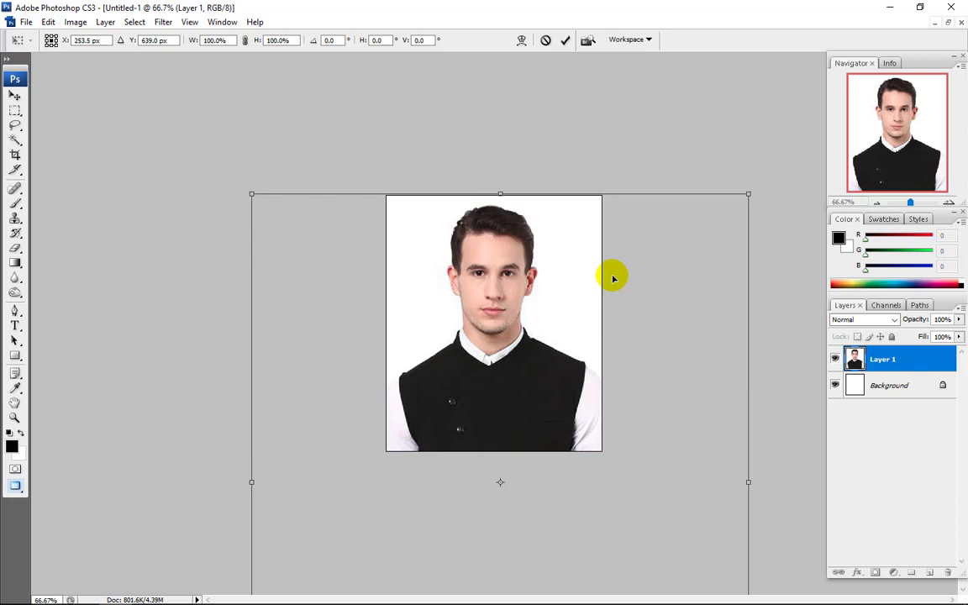
{"action": "key", "text": "Return"}
{"action": "left_click", "coordinate": [552, 290]}
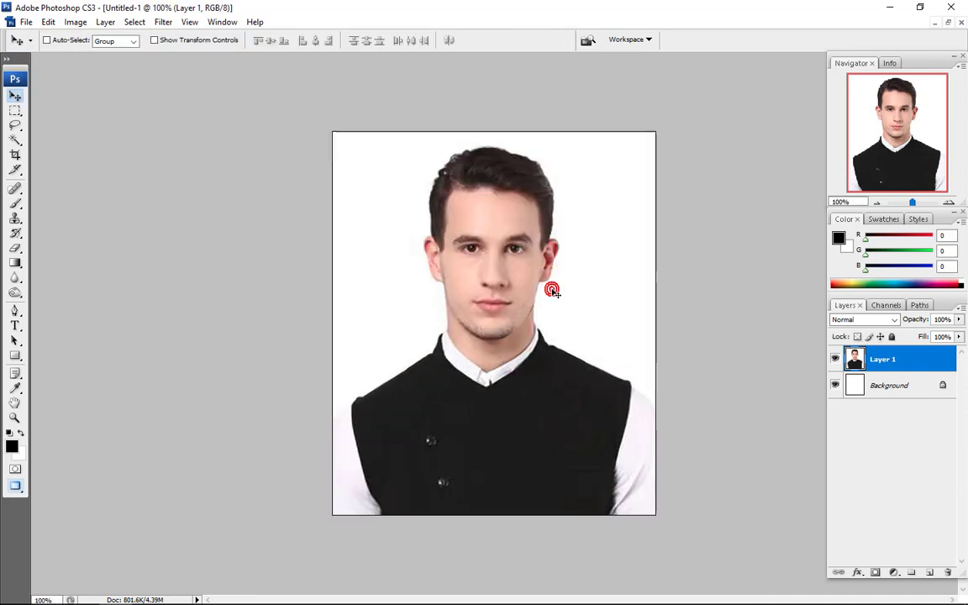
{"action": "key", "text": "ctrl+minus"}
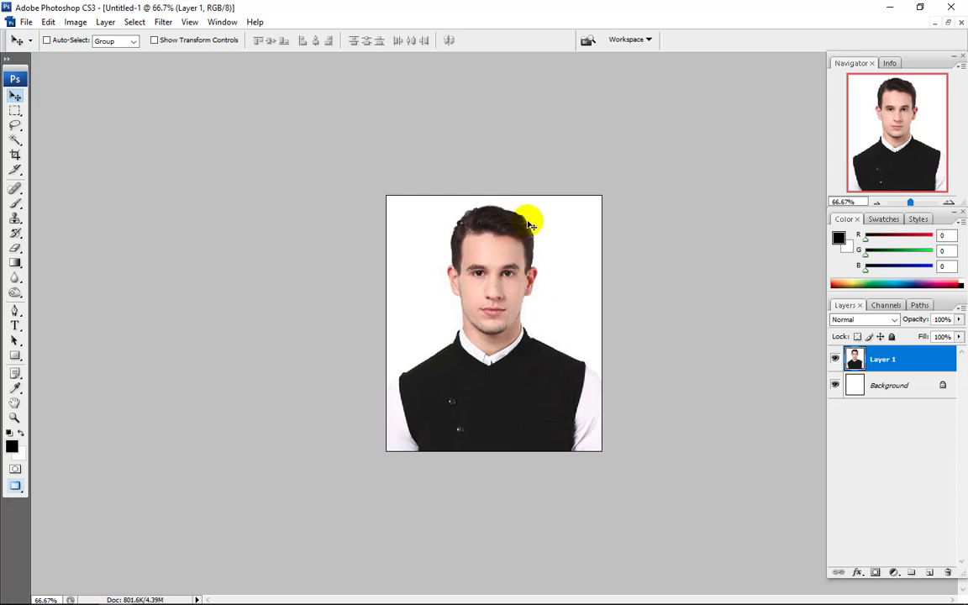
{"action": "key", "text": "ctrl+plus"}
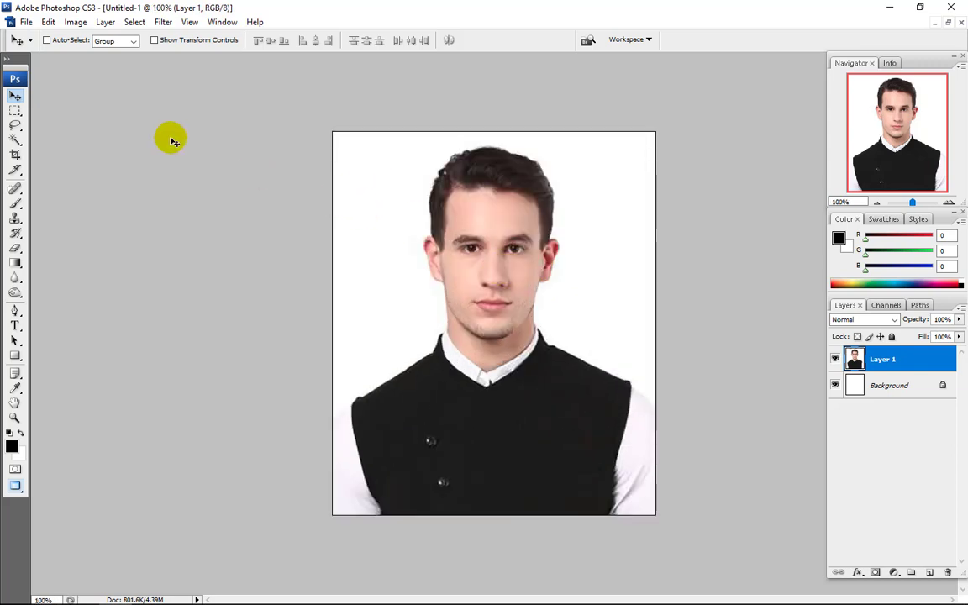
{"action": "left_click", "coordinate": [15, 140]}
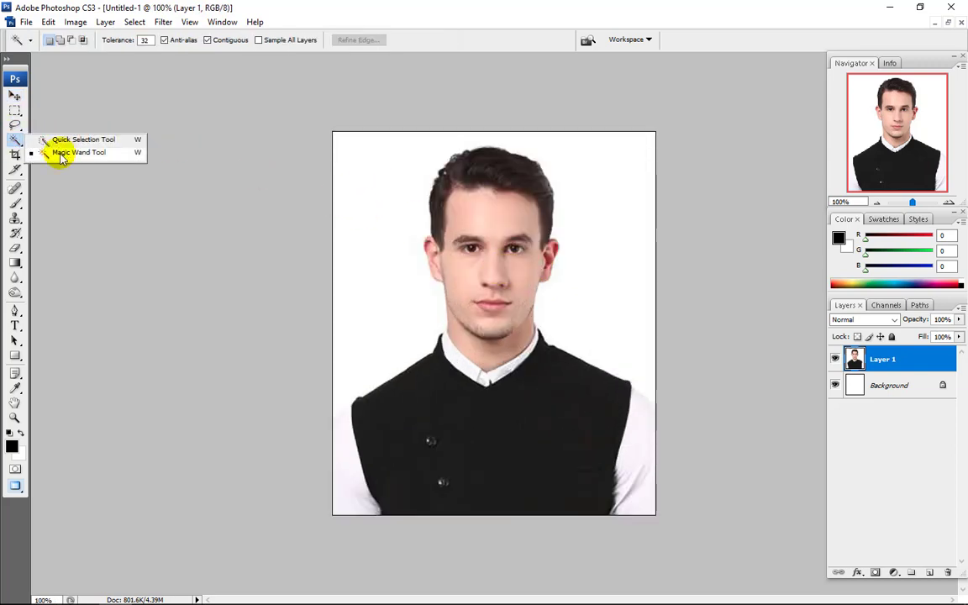
{"action": "left_click", "coordinate": [57, 150]}
{"action": "left_click", "coordinate": [356, 215]}
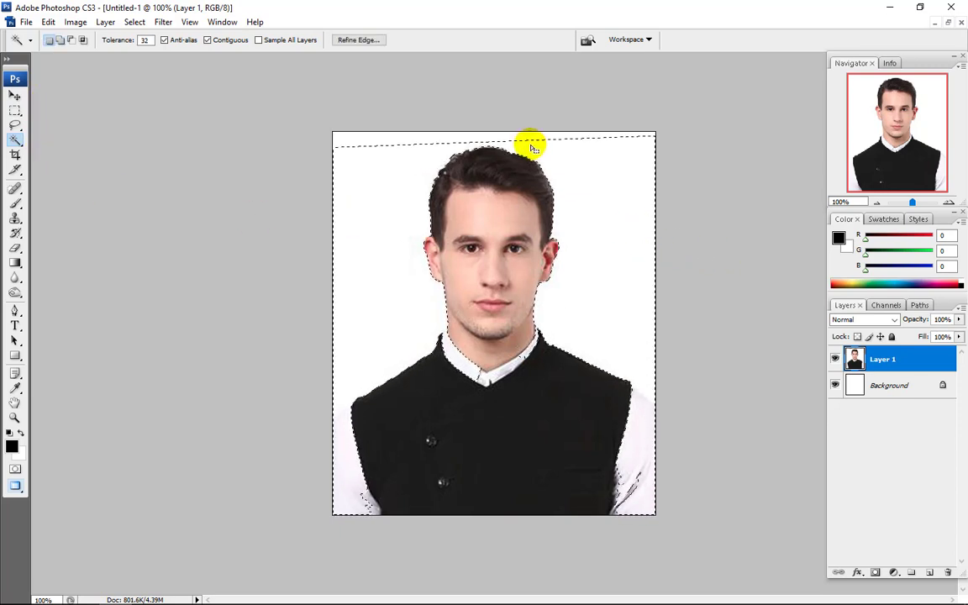
{"action": "left_click", "coordinate": [561, 164]}
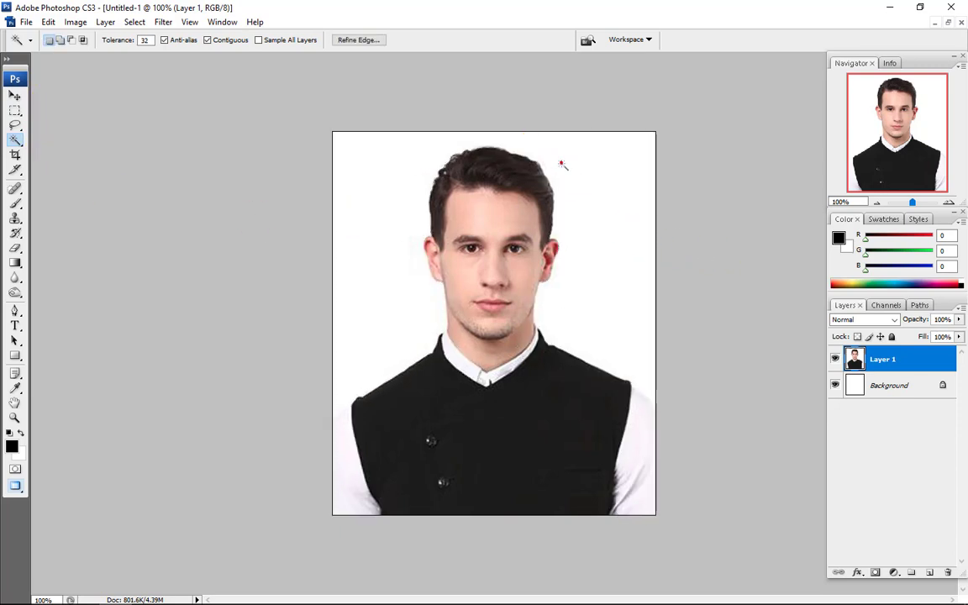
{"action": "left_click", "coordinate": [16, 97]}
Step: Return to floating windows, close the original black waistcoat photo, and bring the 3.jpg portrait to the front
{"action": "left_click", "coordinate": [949, 22]}
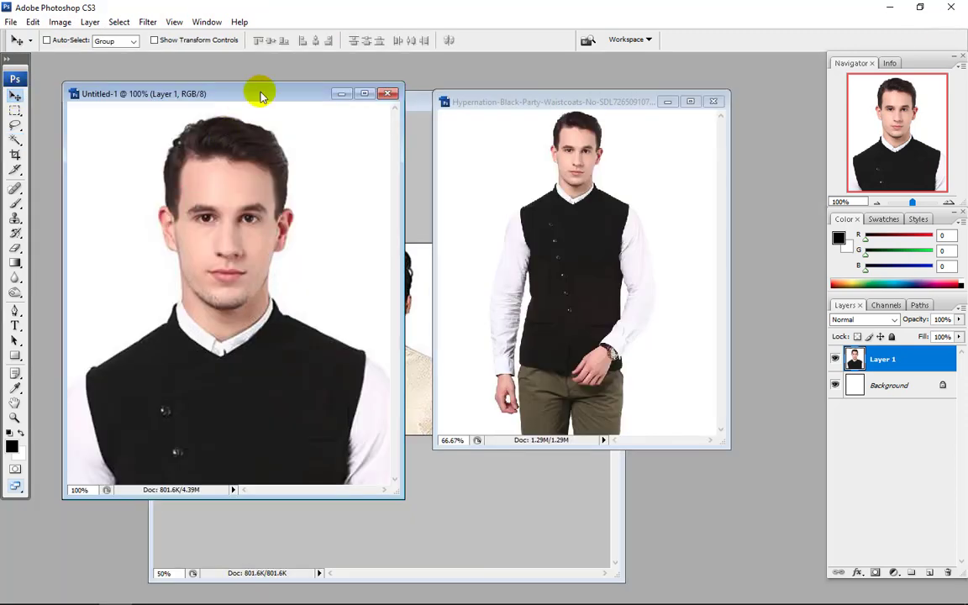
{"action": "left_click", "coordinate": [418, 263]}
{"action": "left_click_drag", "start_coordinate": [388, 102], "coordinate": [477, 190]}
{"action": "left_click", "coordinate": [714, 101]}
{"action": "left_click_drag", "start_coordinate": [548, 193], "coordinate": [605, 117]}
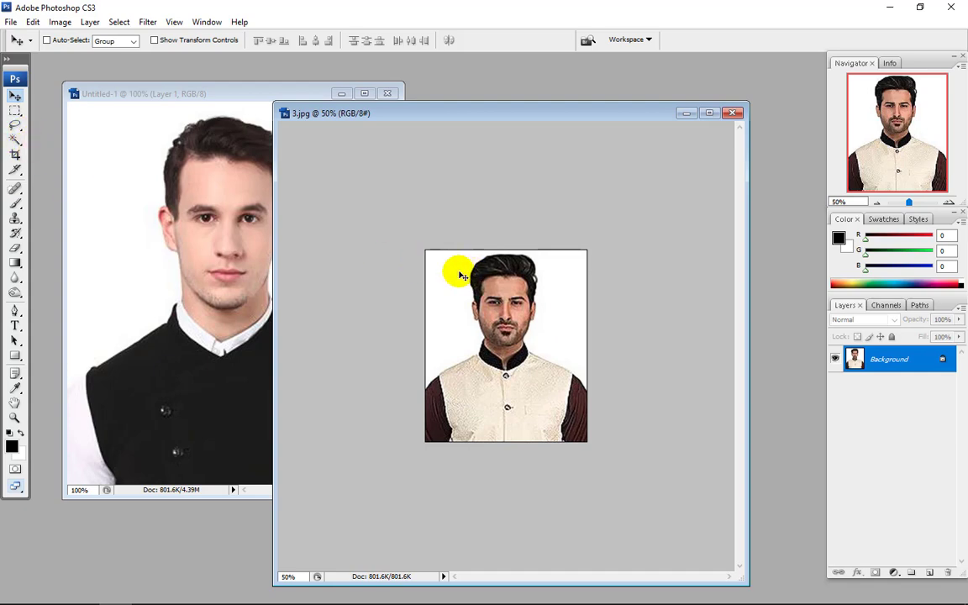
Step: Select the white background of 3.jpg with the Magic Wand at tolerance 32, and maximize the image
{"action": "left_click", "coordinate": [15, 139]}
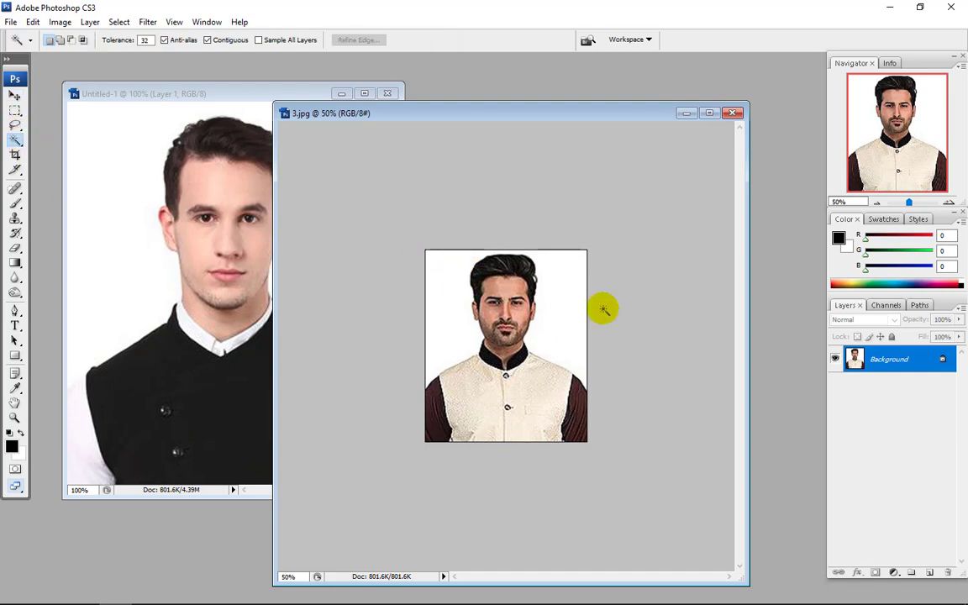
{"action": "left_click", "coordinate": [556, 299]}
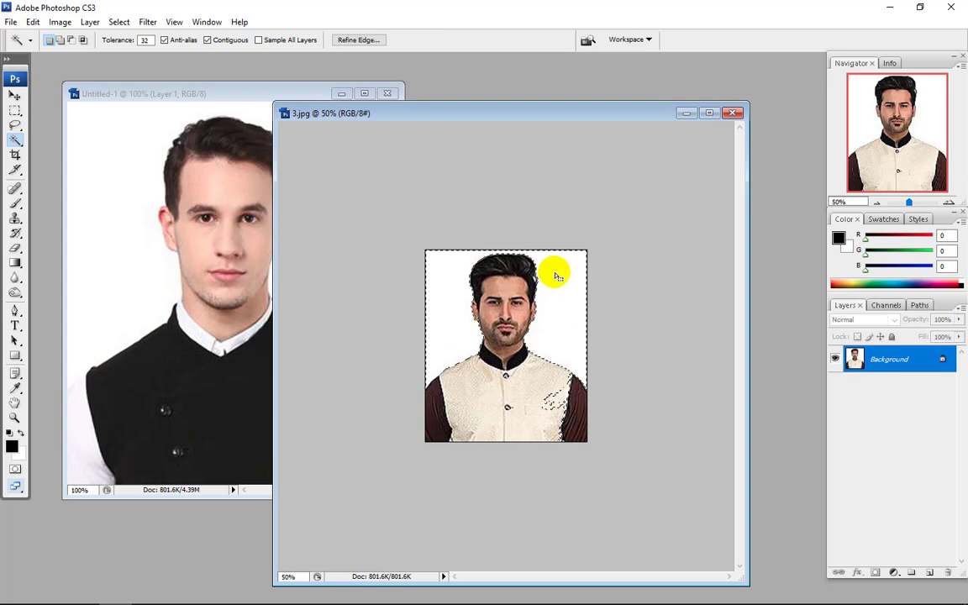
{"action": "left_click", "coordinate": [573, 384], "text": "ctrl"}
{"action": "left_click", "coordinate": [573, 384], "text": "ctrl"}
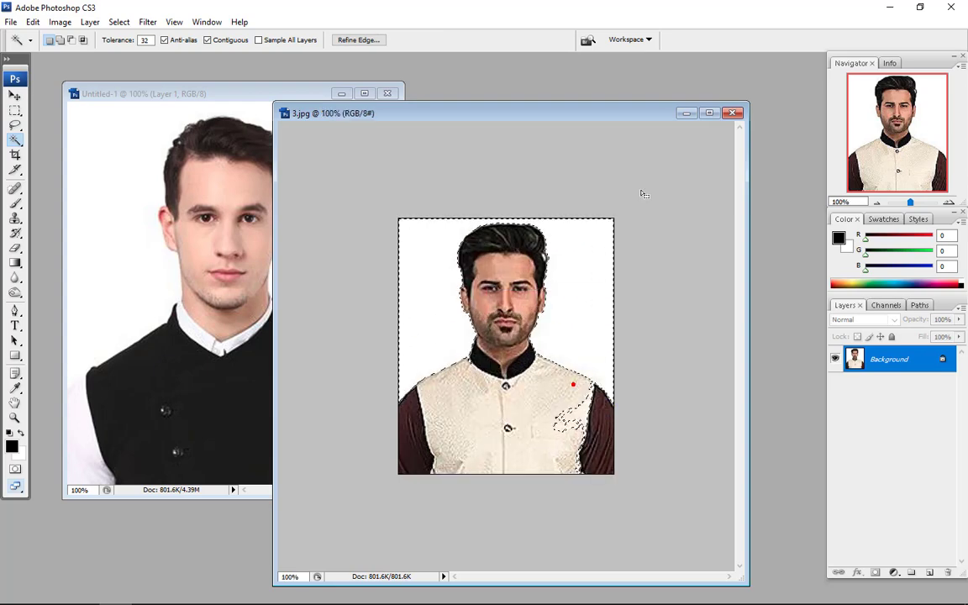
{"action": "left_click", "coordinate": [719, 114]}
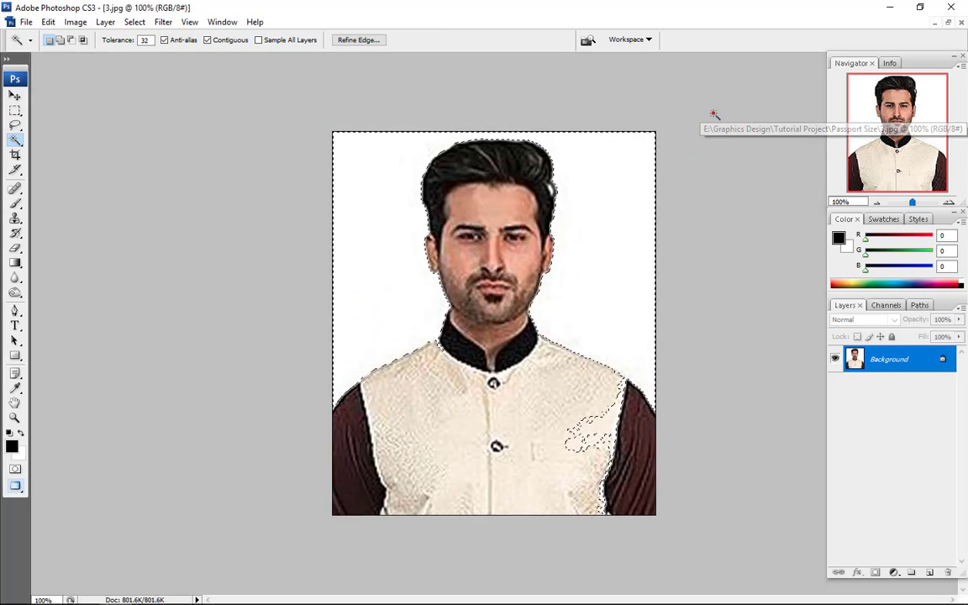
Step: Use the Lasso with 0 px feather to remove the stray area over the cream waistcoat from the background selection
{"action": "left_click", "coordinate": [586, 386], "text": "ctrl"}
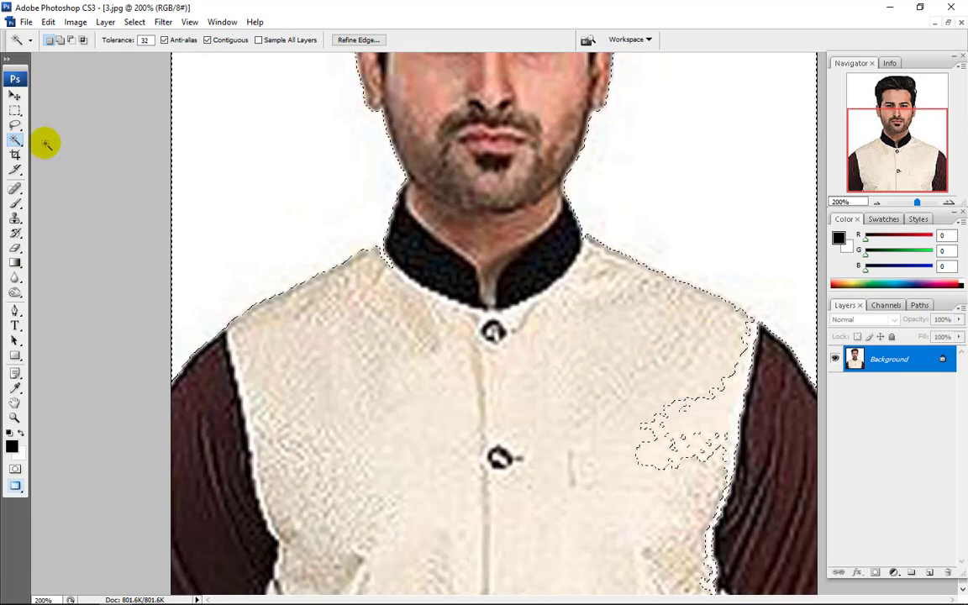
{"action": "left_click", "coordinate": [15, 124]}
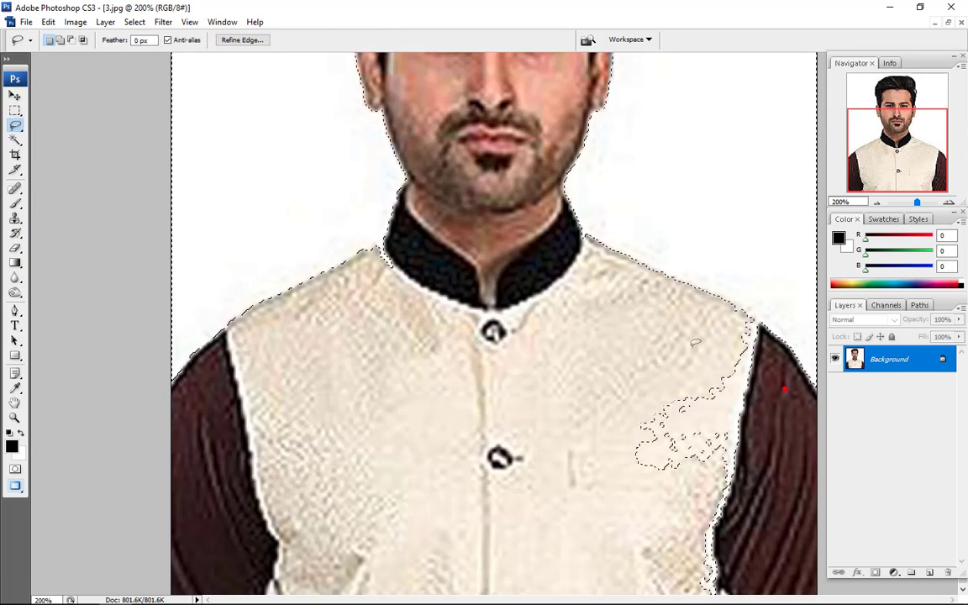
{"action": "left_click_drag", "start_coordinate": [778, 319], "coordinate": [751, 316]}
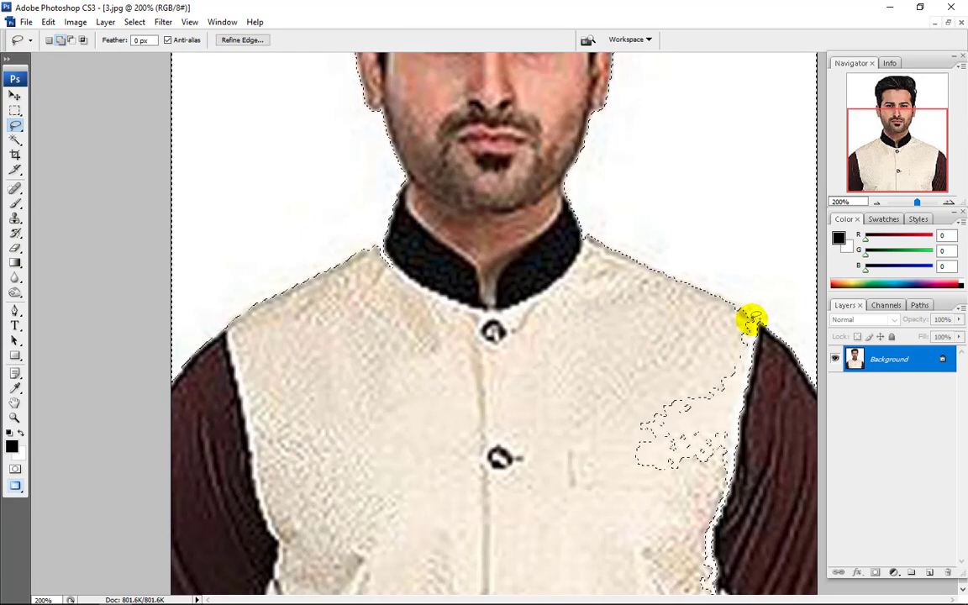
{"action": "mouse_move", "coordinate": [766, 530]}
{"action": "left_mouse_down"}
{"action": "mouse_move", "coordinate": [649, 550]}
{"action": "mouse_move", "coordinate": [609, 413]}
{"action": "mouse_move", "coordinate": [644, 352]}
{"action": "mouse_move", "coordinate": [750, 321]}
{"action": "left_mouse_up"}
Step: Clean up the background selection's edge beside the collar and along the waistcoat shoulder with the Lasso
{"action": "scroll", "coordinate": [555, 428], "scroll_direction": "up", "scroll_amount": 1}
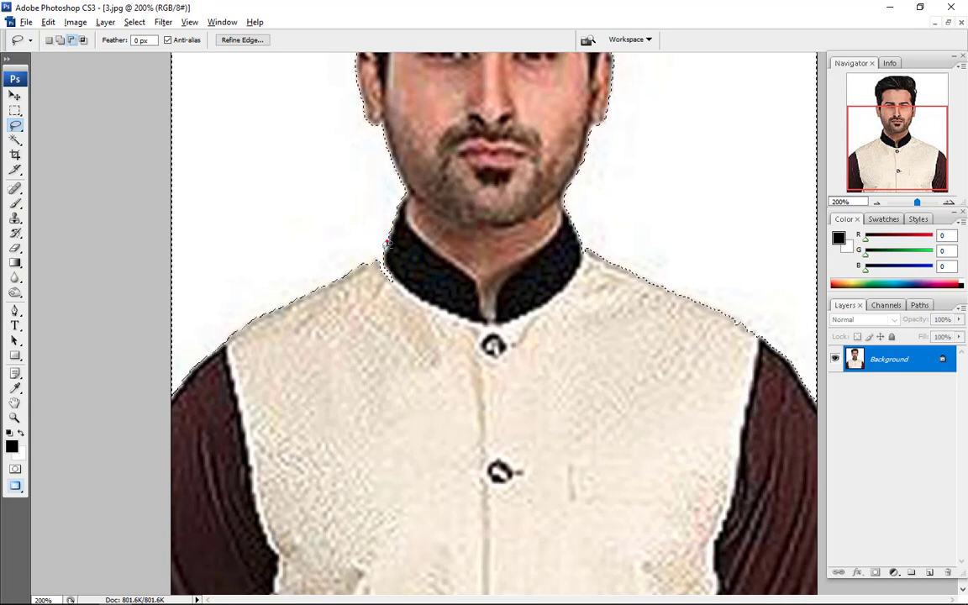
{"action": "mouse_move", "coordinate": [364, 270]}
{"action": "left_mouse_down"}
{"action": "mouse_move", "coordinate": [406, 263]}
{"action": "mouse_move", "coordinate": [377, 257]}
{"action": "left_mouse_up"}
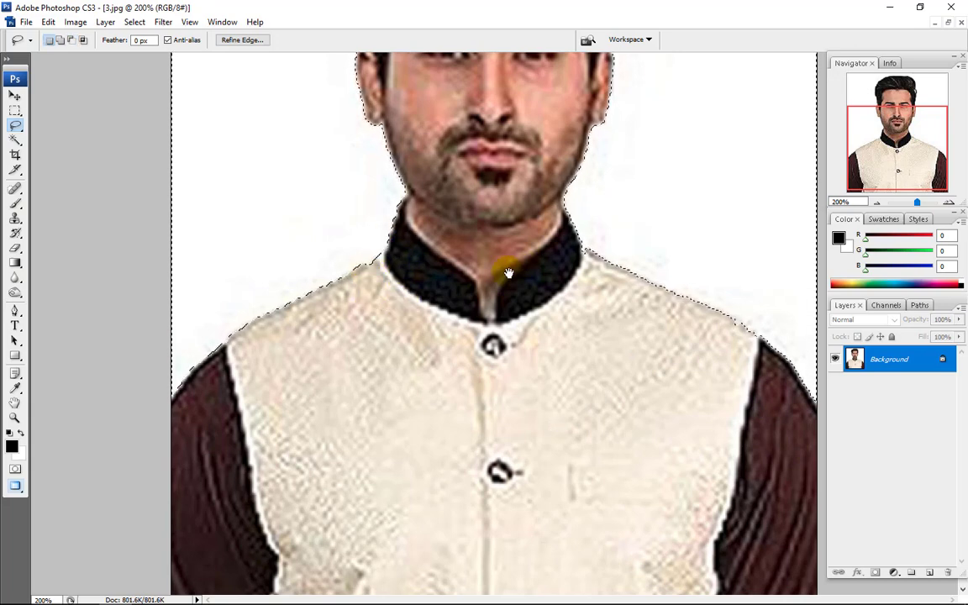
{"action": "scroll", "coordinate": [509, 273], "scroll_direction": "up", "scroll_amount": 4}
{"action": "mouse_move", "coordinate": [590, 295]}
{"action": "left_mouse_down"}
{"action": "mouse_move", "coordinate": [577, 288]}
{"action": "mouse_move", "coordinate": [691, 325]}
{"action": "mouse_move", "coordinate": [722, 363]}
{"action": "mouse_move", "coordinate": [733, 357]}
{"action": "left_mouse_up"}
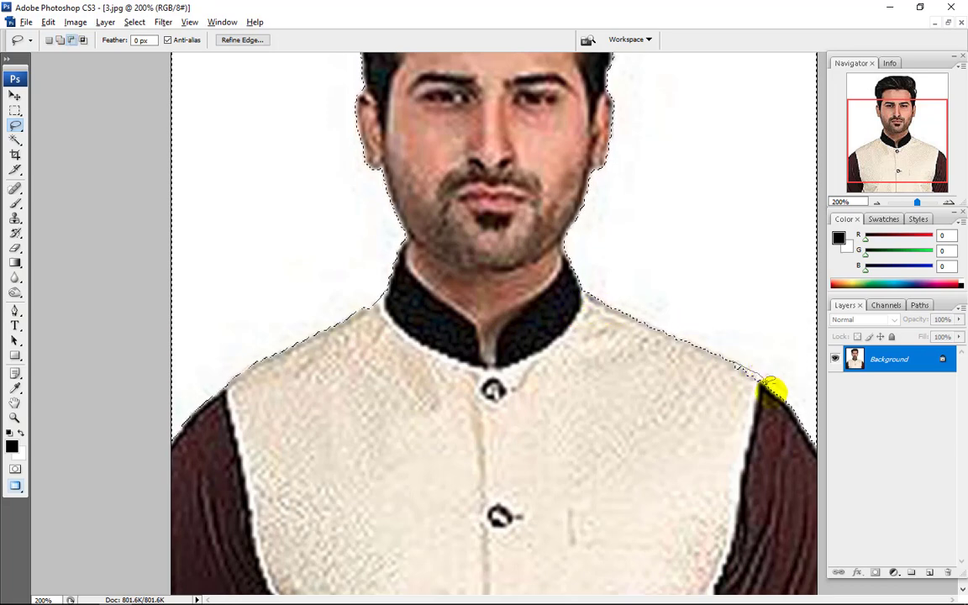
{"action": "left_click_drag", "start_coordinate": [739, 404], "coordinate": [728, 368]}
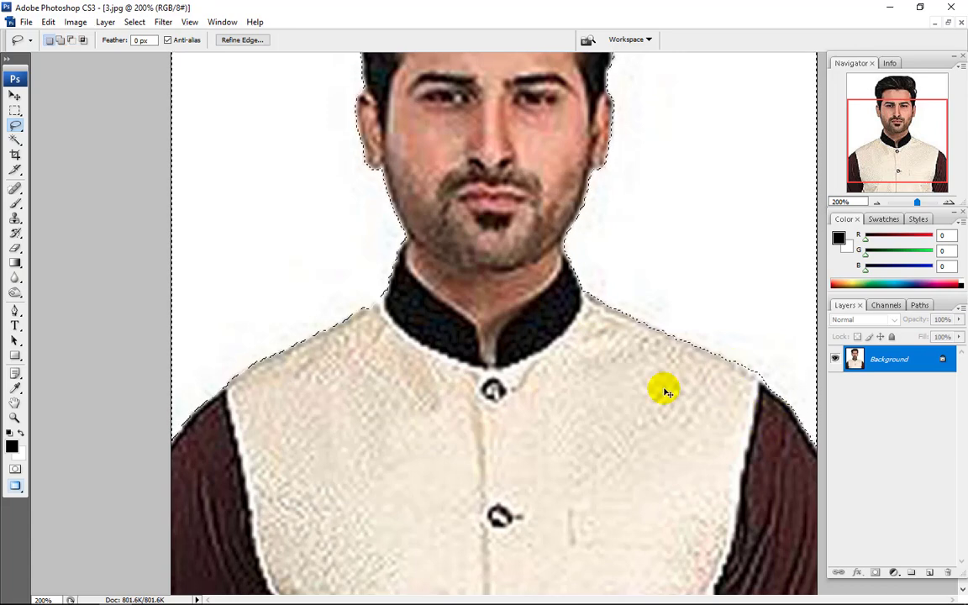
{"action": "key", "text": "ctrl+minus"}
{"action": "key", "text": "ctrl+minus"}
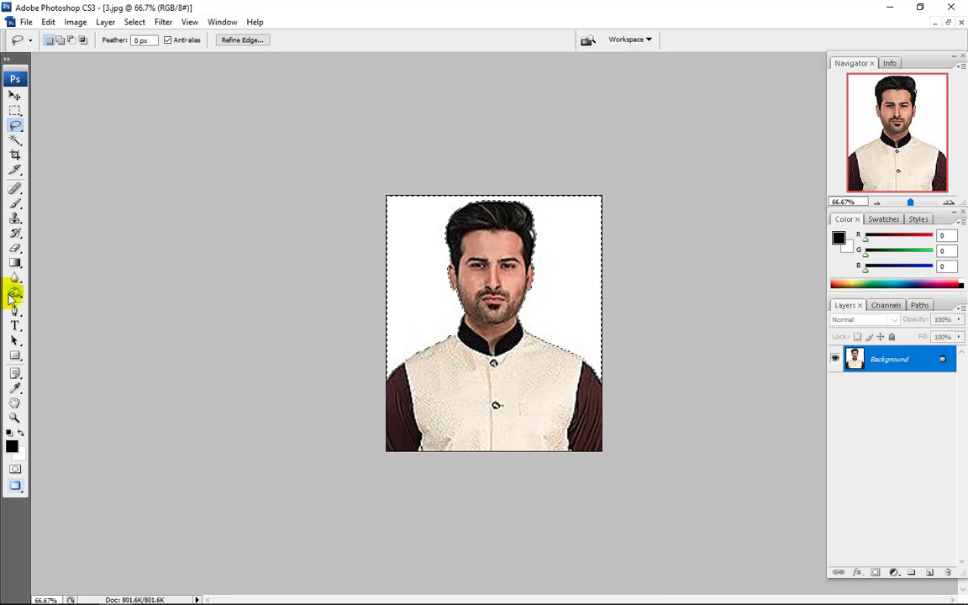
Step: Set the background colour to d1d1d1
{"action": "left_click", "coordinate": [23, 457]}
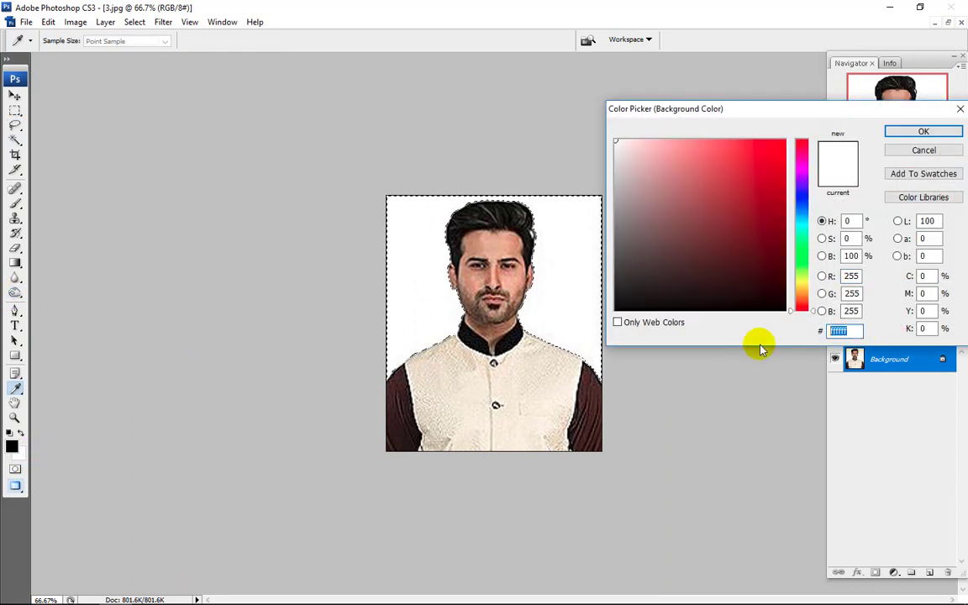
{"action": "type", "text": "d1d1d1"}
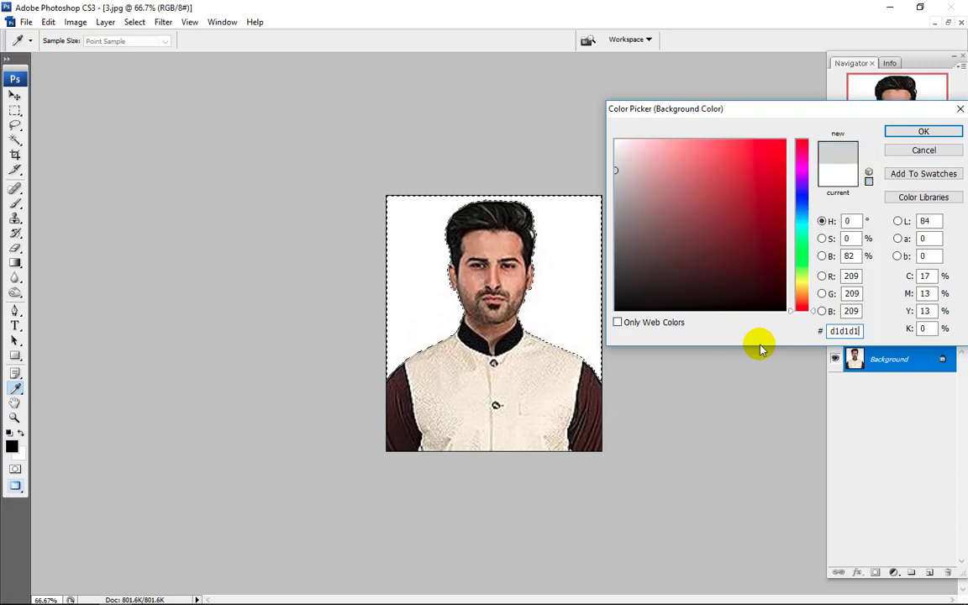
{"action": "key", "text": "Return"}
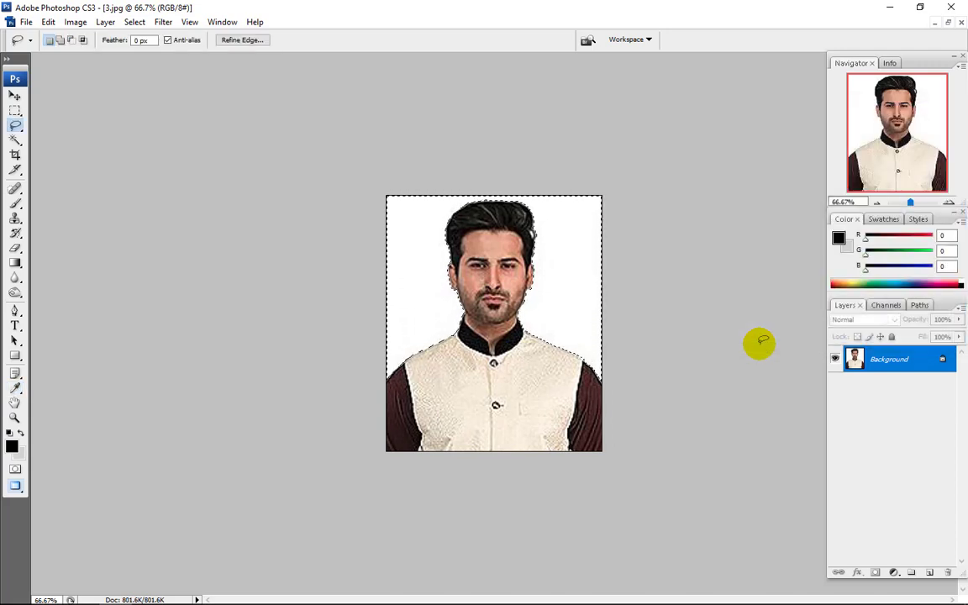
Step: Try the grey background colour behind the portrait in 3.jpg, undo the fill, and deselect the backdrop
{"action": "key", "text": "Delete"}
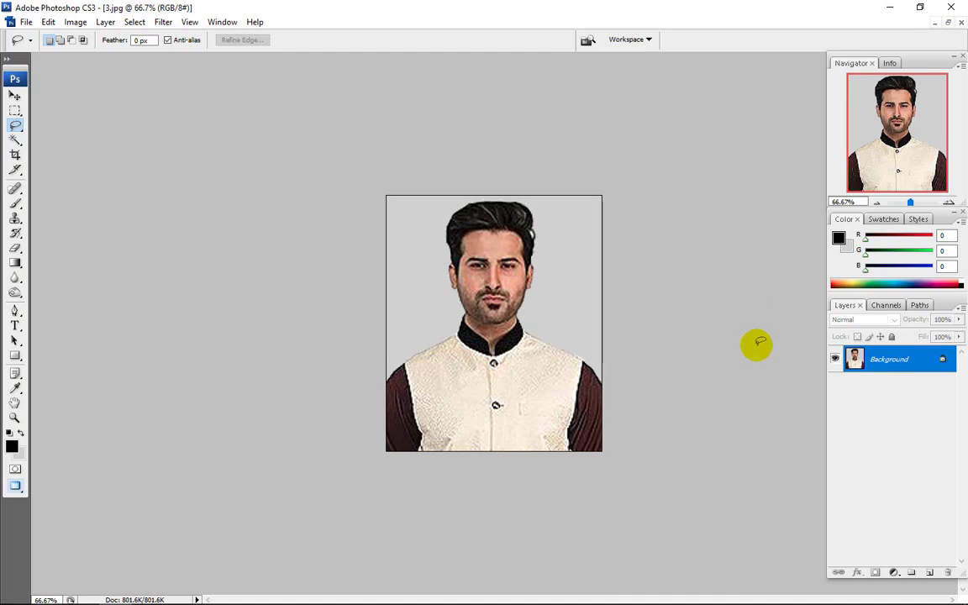
{"action": "left_click", "coordinate": [567, 353], "text": "ctrl"}
{"action": "key", "text": "ctrl+minus"}
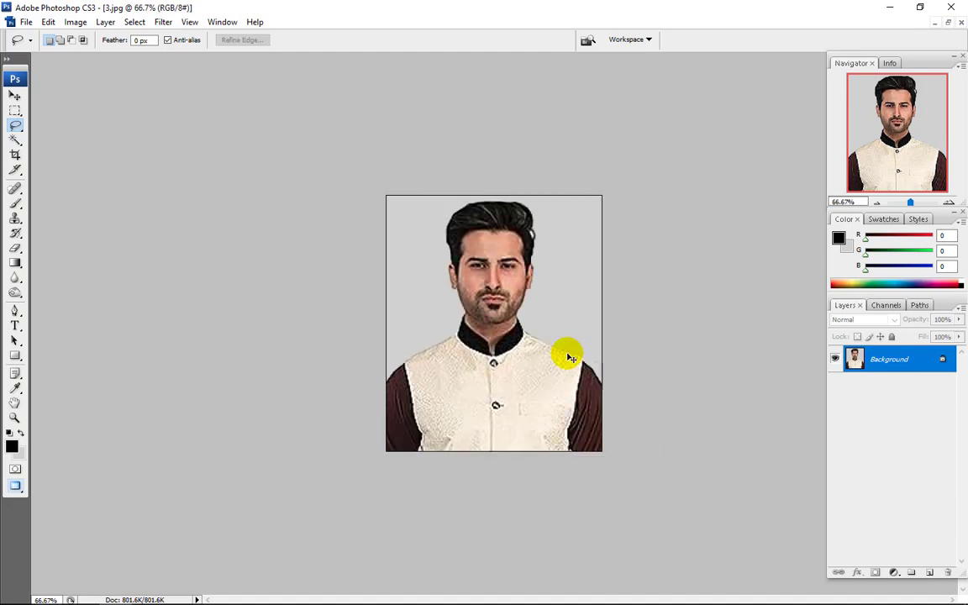
{"action": "key", "text": "ctrl+plus"}
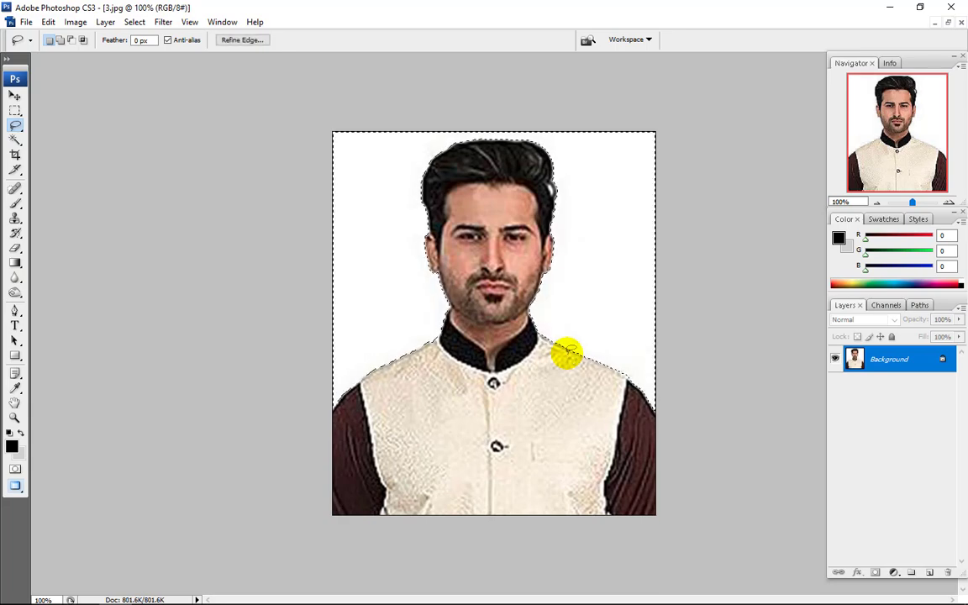
{"action": "key", "text": "ctrl+d"}
{"action": "left_click", "coordinate": [15, 97]}
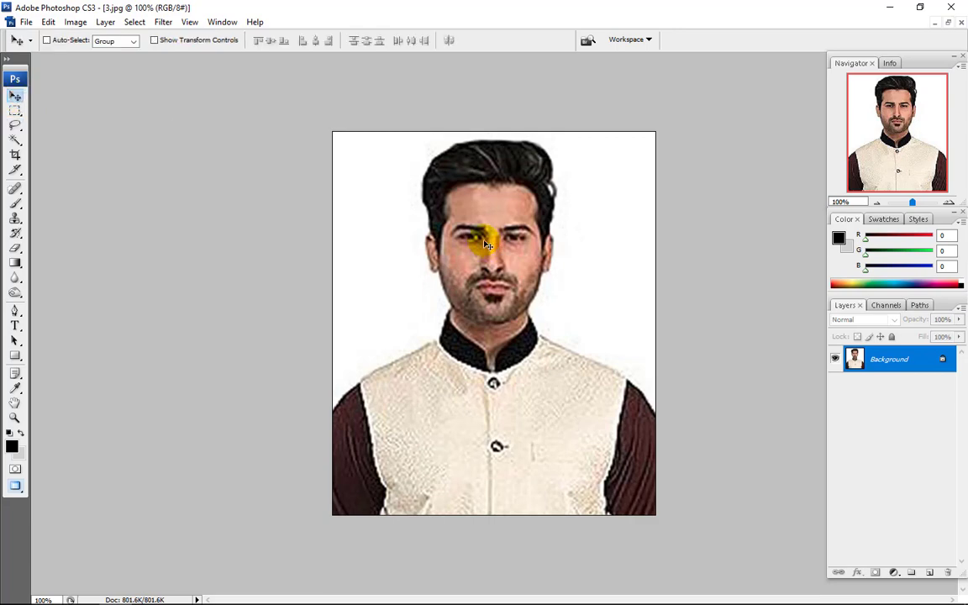
Step: Return to floating windows, close 3.jpg without saving, and move the Untitled-1 window to the middle of the workspace
{"action": "left_click", "coordinate": [215, 592]}
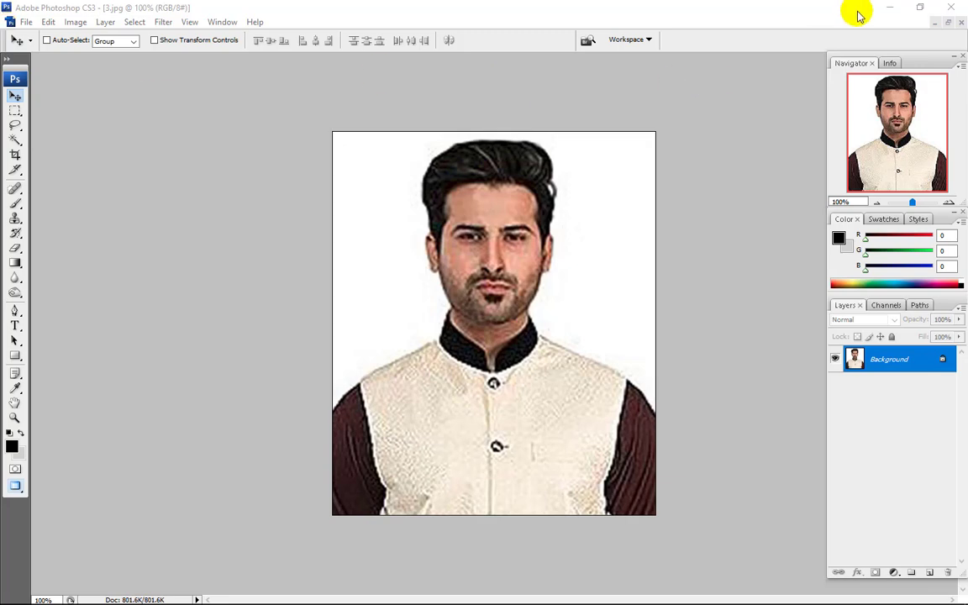
{"action": "left_click", "coordinate": [943, 23]}
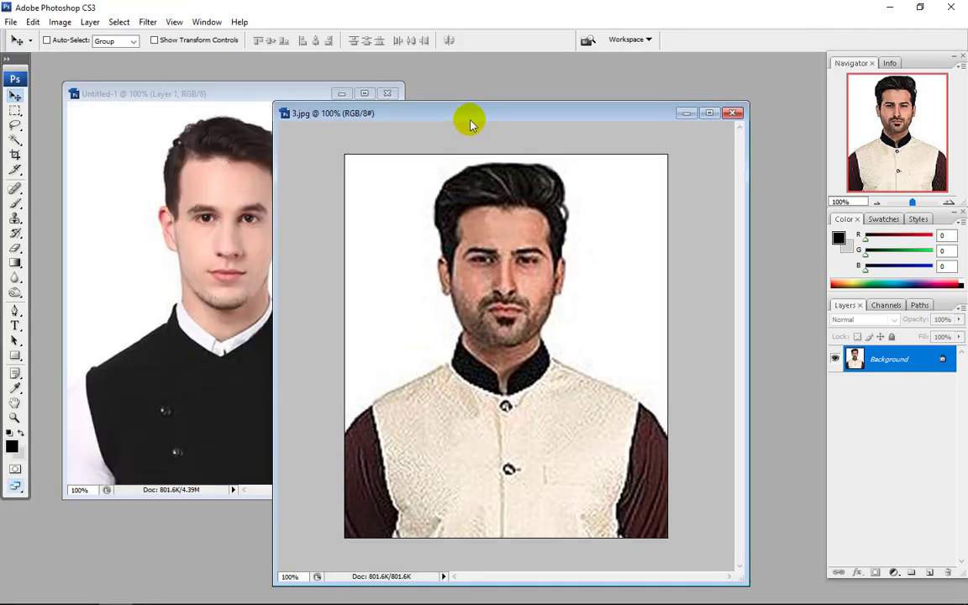
{"action": "left_click_drag", "start_coordinate": [470, 124], "coordinate": [573, 115]}
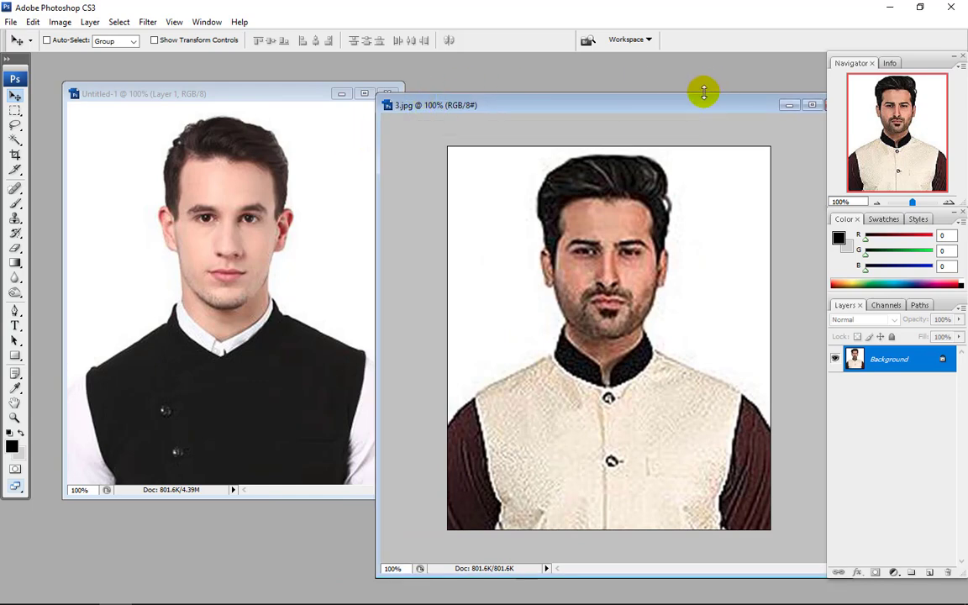
{"action": "left_click_drag", "start_coordinate": [704, 102], "coordinate": [536, 111]}
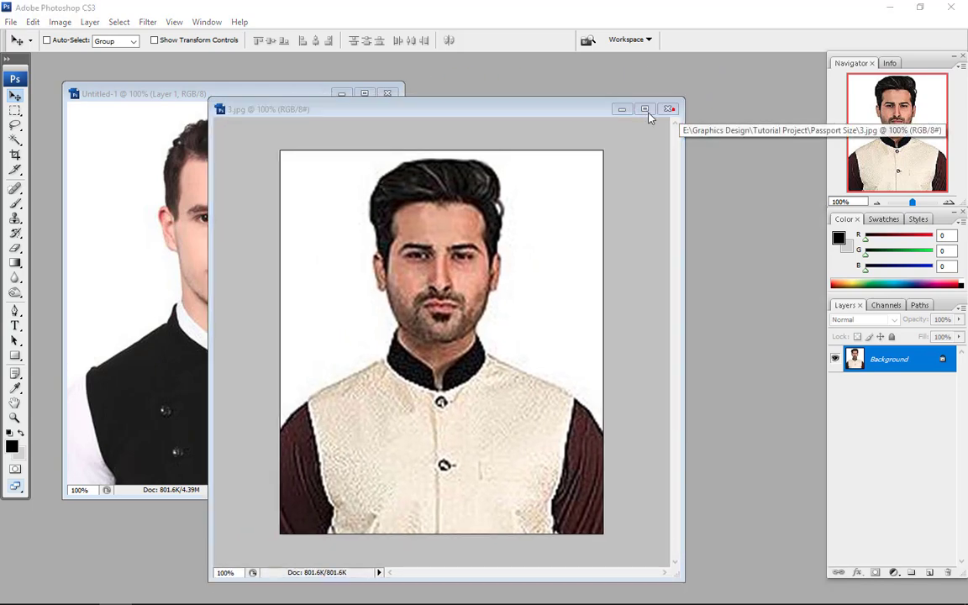
{"action": "left_click", "coordinate": [669, 109]}
{"action": "left_click", "coordinate": [496, 240]}
{"action": "left_click_drag", "start_coordinate": [248, 101], "coordinate": [401, 109]}
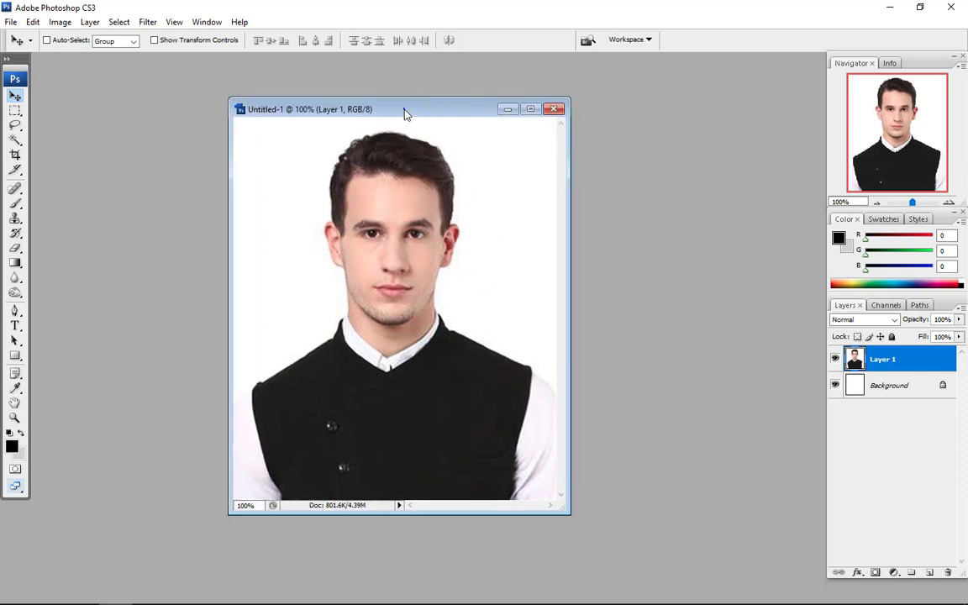
Step: Check the document size and resolution of Untitled-1 in the Image Size settings
{"action": "right_click", "coordinate": [404, 110]}
{"action": "left_click", "coordinate": [458, 135]}
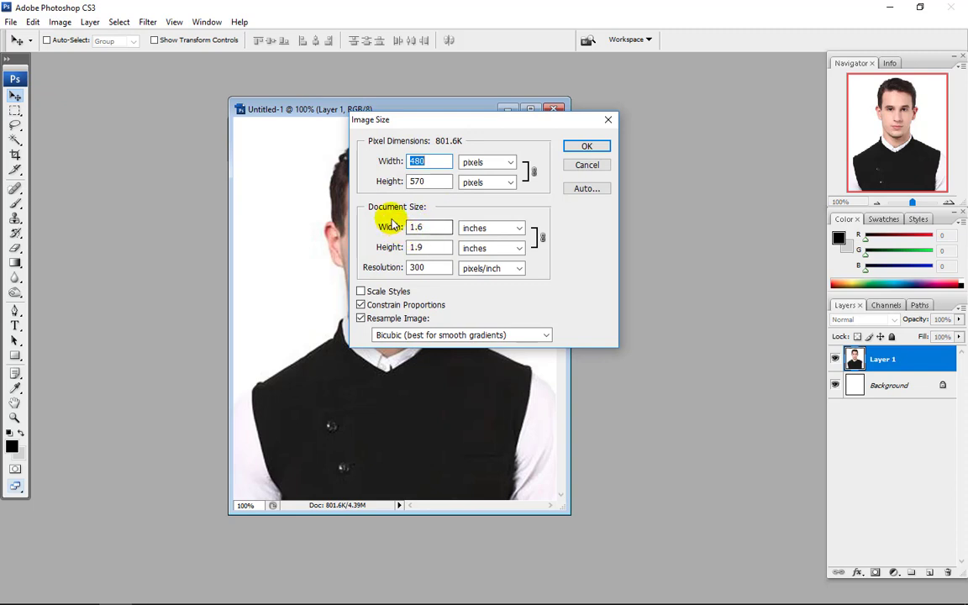
{"action": "left_click", "coordinate": [583, 147]}
Step: Create a 3.5 by 5 inch document at 300 pixels/inch in 8 bit RGB Color with a white background
{"action": "left_click", "coordinate": [12, 24]}
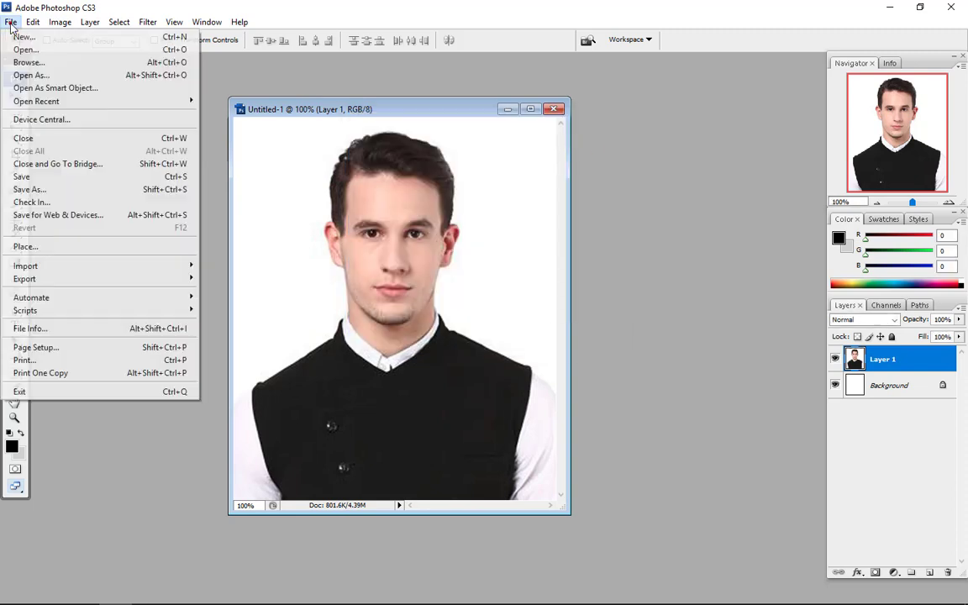
{"action": "left_click", "coordinate": [25, 36]}
{"action": "key", "text": "Tab"}
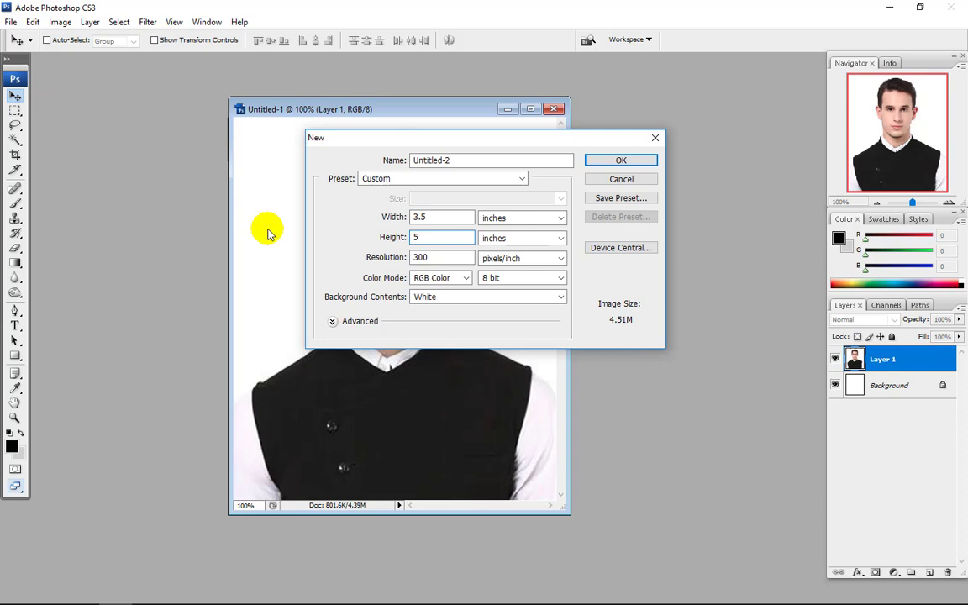
{"action": "key", "text": "Return"}
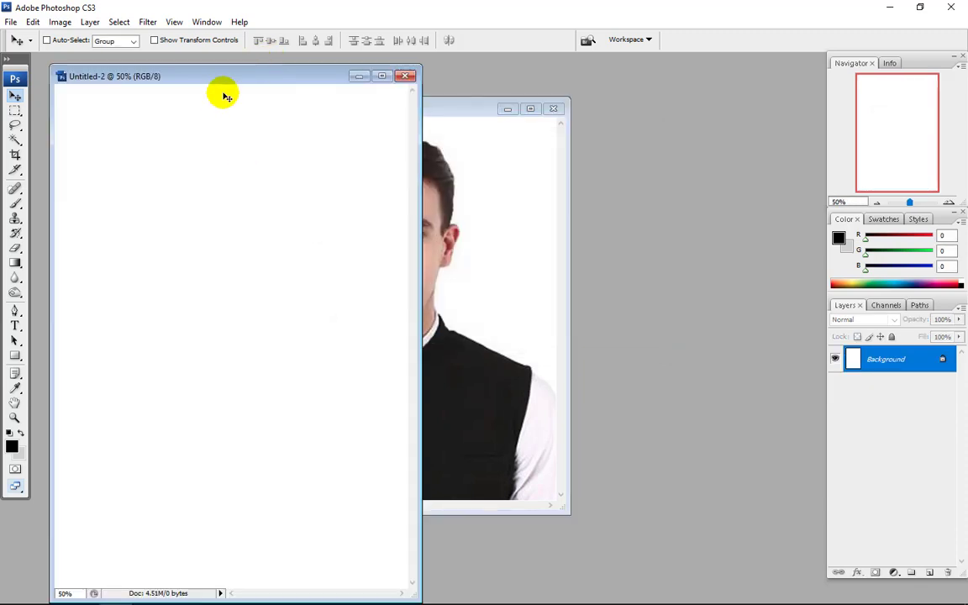
Step: Arrange Untitled-1 and Untitled-2 side by side, with the blank page at 33.33% zoom in an enlarged window
{"action": "left_click_drag", "start_coordinate": [269, 77], "coordinate": [627, 95]}
{"action": "left_click", "coordinate": [372, 109]}
{"action": "left_click_drag", "start_coordinate": [424, 118], "coordinate": [318, 97]}
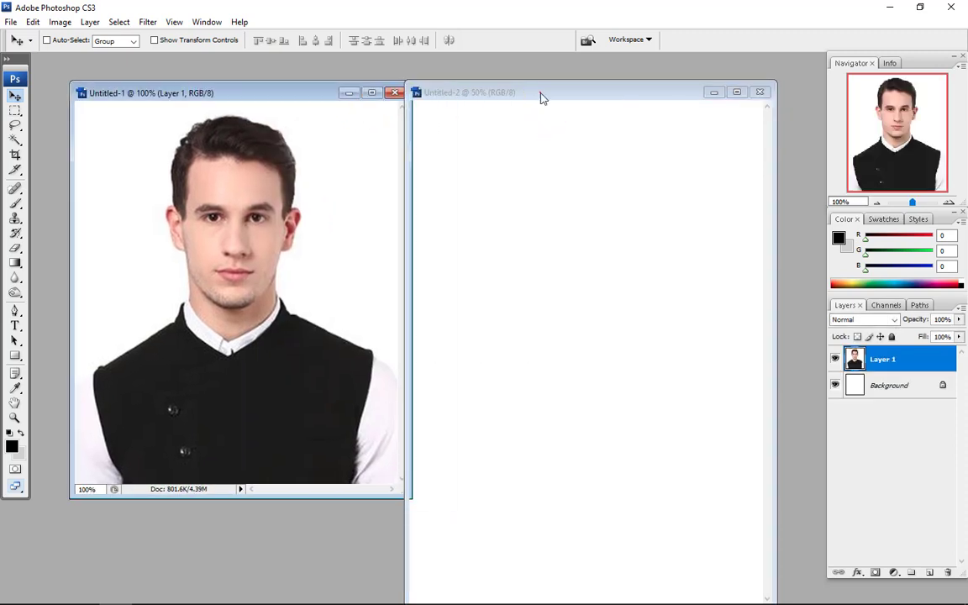
{"action": "left_click_drag", "start_coordinate": [541, 98], "coordinate": [560, 84]}
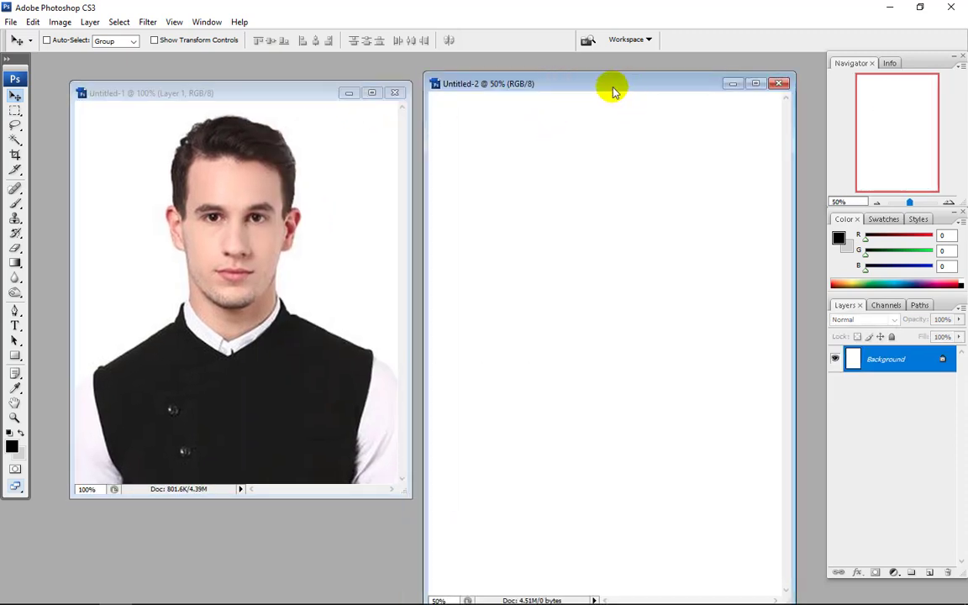
{"action": "key", "text": "ctrl+minus"}
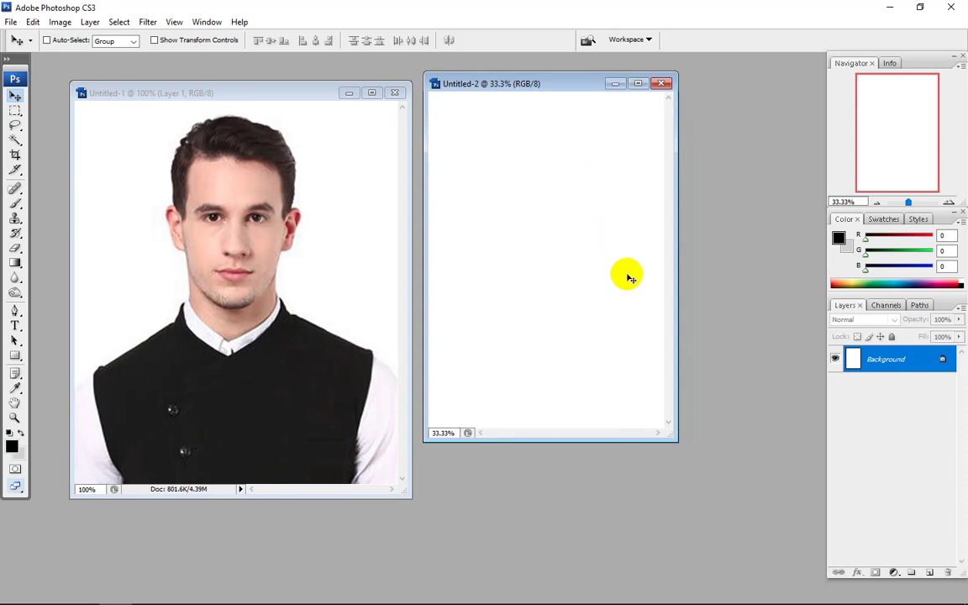
{"action": "left_click_drag", "start_coordinate": [675, 437], "coordinate": [718, 498]}
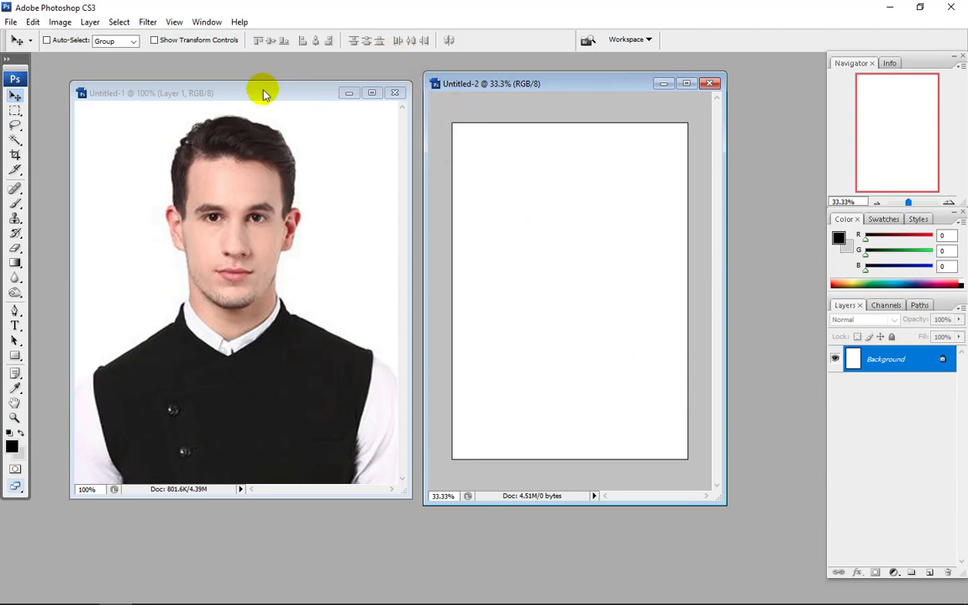
{"action": "left_click_drag", "start_coordinate": [263, 94], "coordinate": [258, 118]}
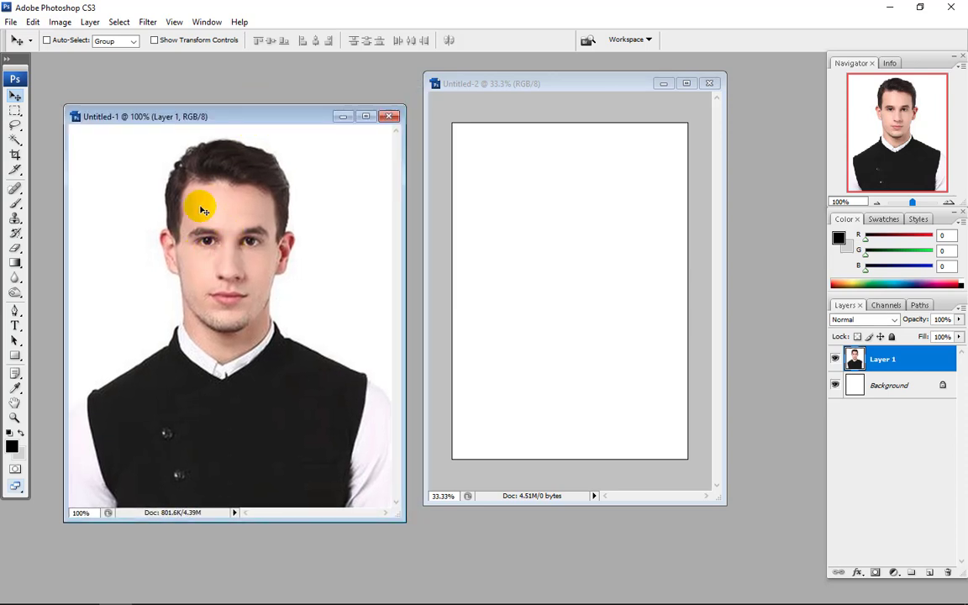
Step: Fill the blank background of Untitled-2 with the grey background colour
{"action": "left_click_drag", "start_coordinate": [202, 217], "coordinate": [565, 128]}
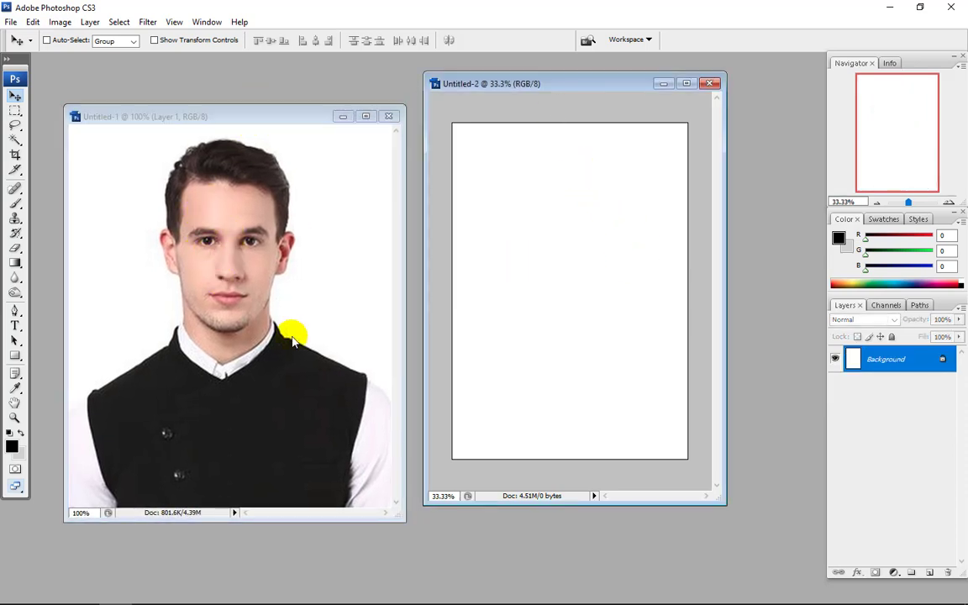
{"action": "key", "text": "ctrl+BackSpace"}
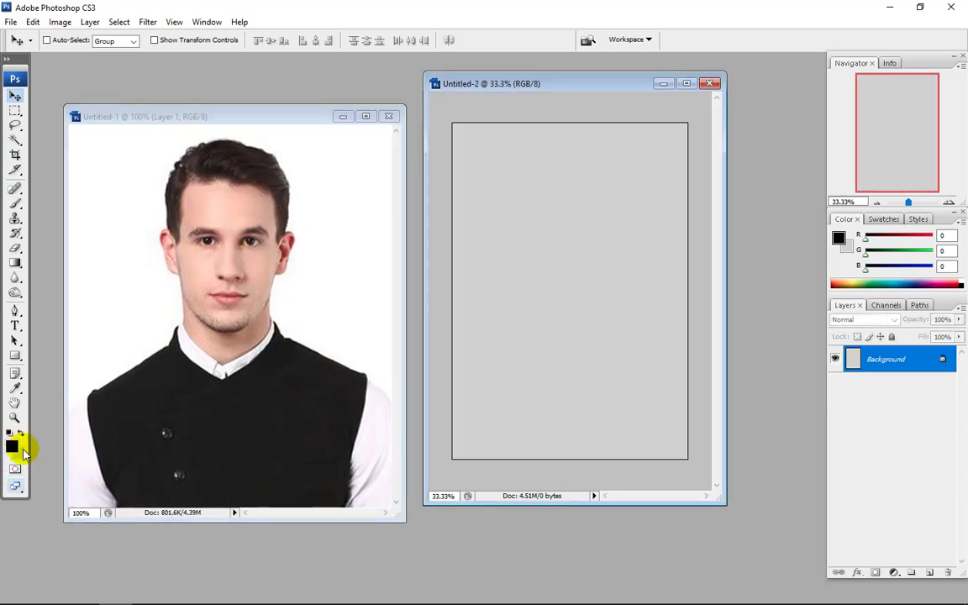
Step: Copy the photo on Layer 1 of Untitled-1 onto the grey Untitled-2 page, and clear the selection around the original
{"action": "left_click", "coordinate": [239, 206]}
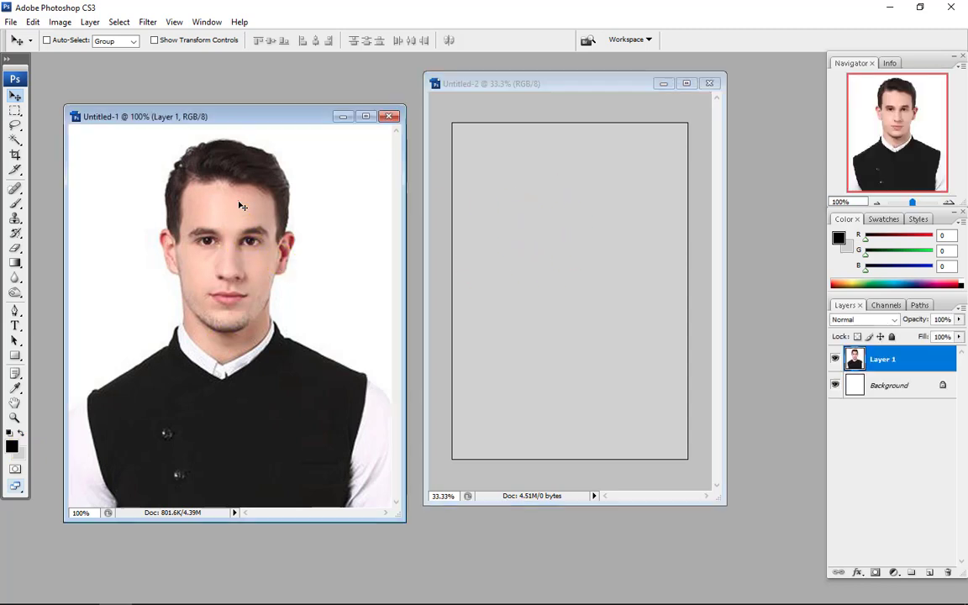
{"action": "left_click_drag", "start_coordinate": [235, 209], "coordinate": [275, 249]}
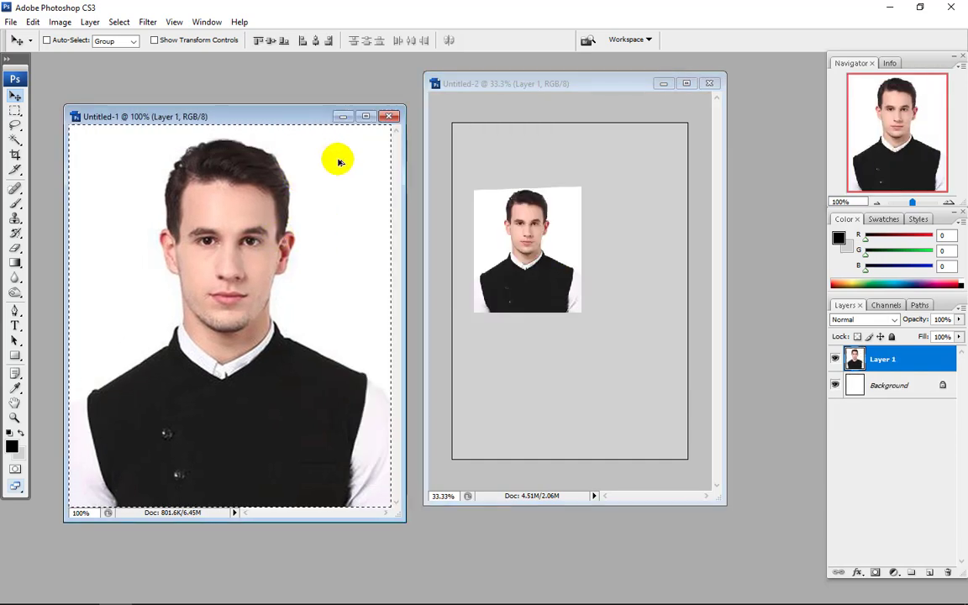
{"action": "key", "text": "ctrl+d"}
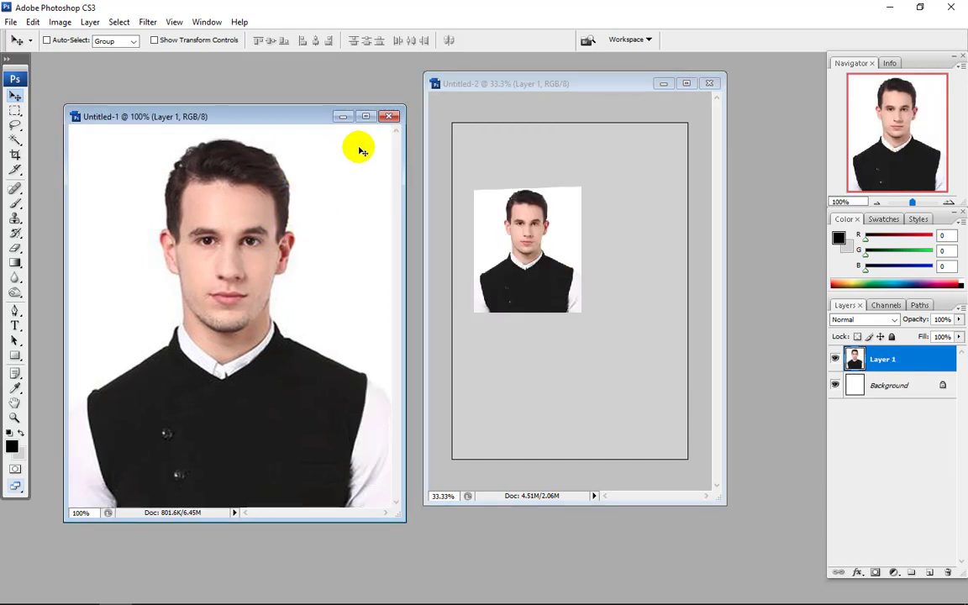
Step: Merge Layer 1 of Untitled-1 into its Background layer, and return to the floating windows
{"action": "double_click", "coordinate": [295, 118]}
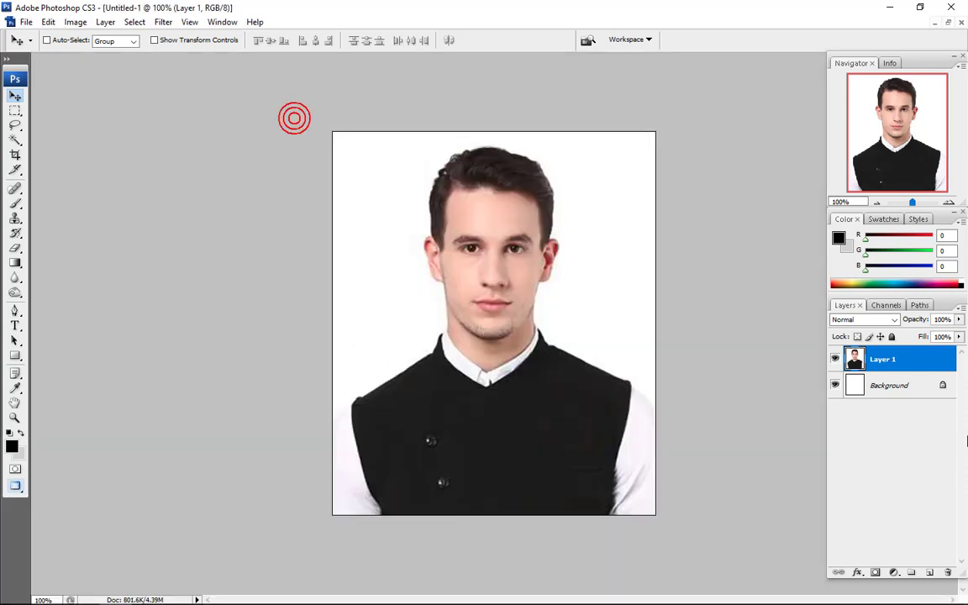
{"action": "left_click", "coordinate": [950, 573]}
{"action": "left_click", "coordinate": [464, 237]}
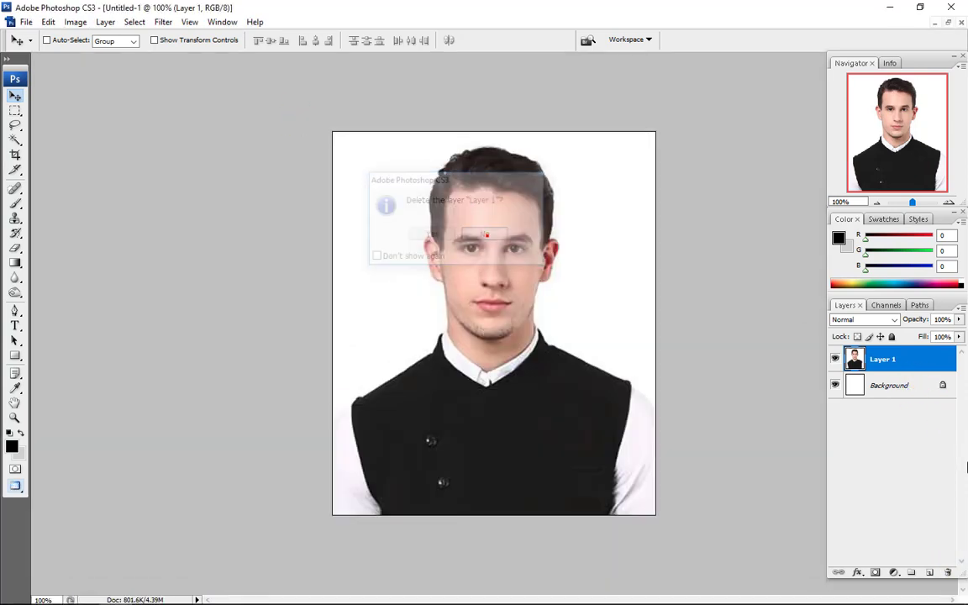
{"action": "key", "text": "ctrl+e"}
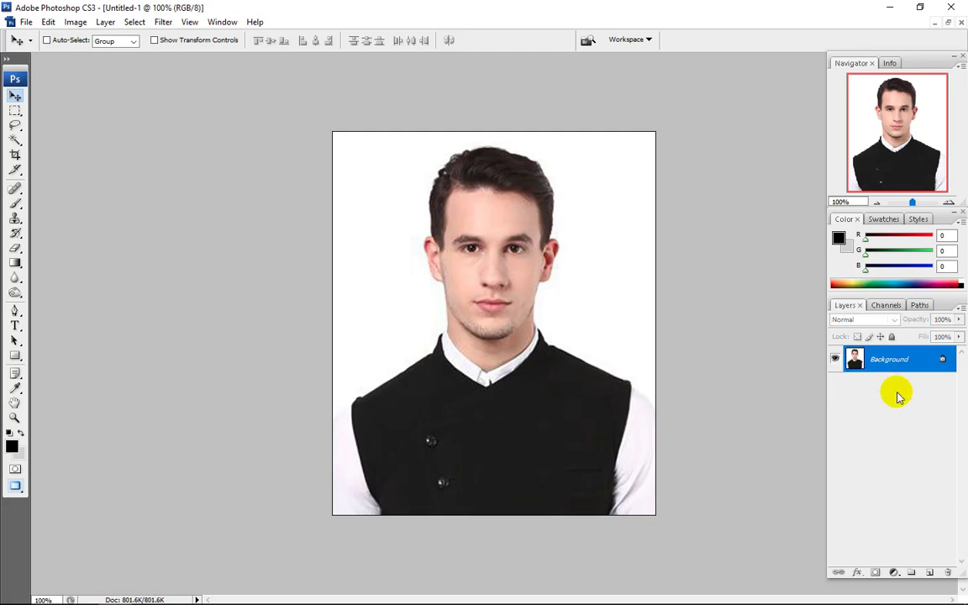
{"action": "left_click", "coordinate": [948, 22]}
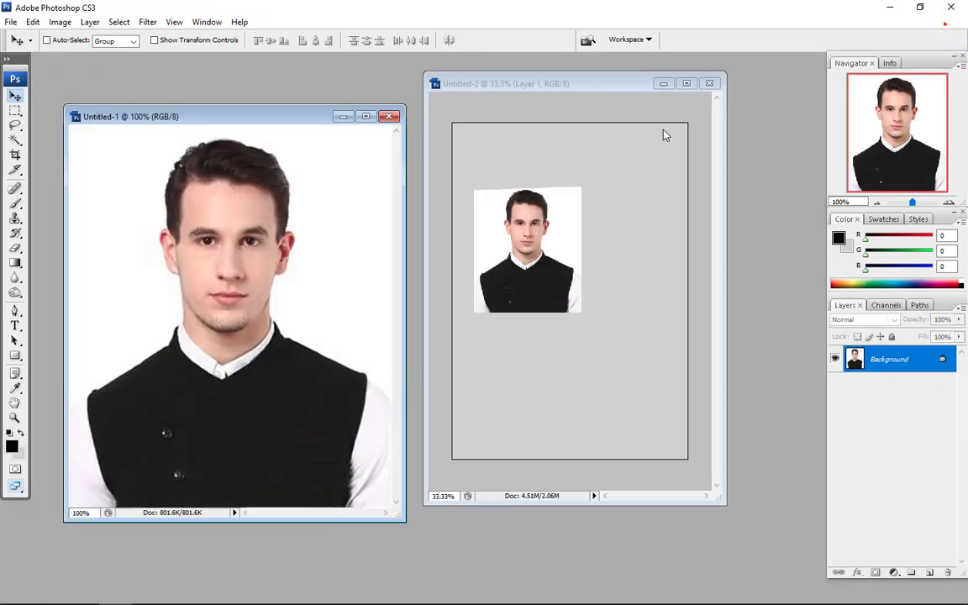
Step: Delete Layer 1 with the uneven photo copy from Untitled-2
{"action": "left_click", "coordinate": [519, 221]}
{"action": "right_click", "coordinate": [518, 232]}
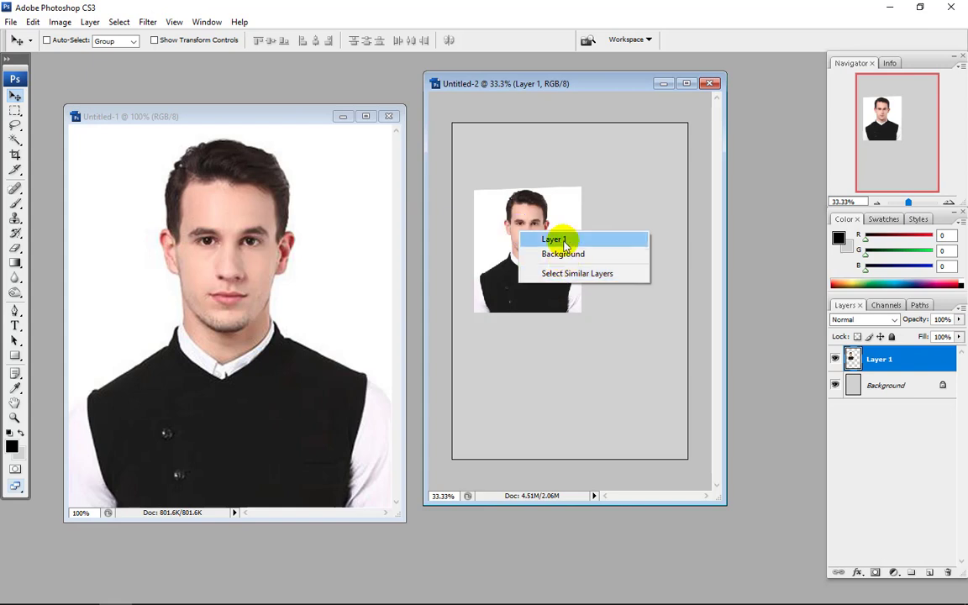
{"action": "left_click", "coordinate": [653, 290]}
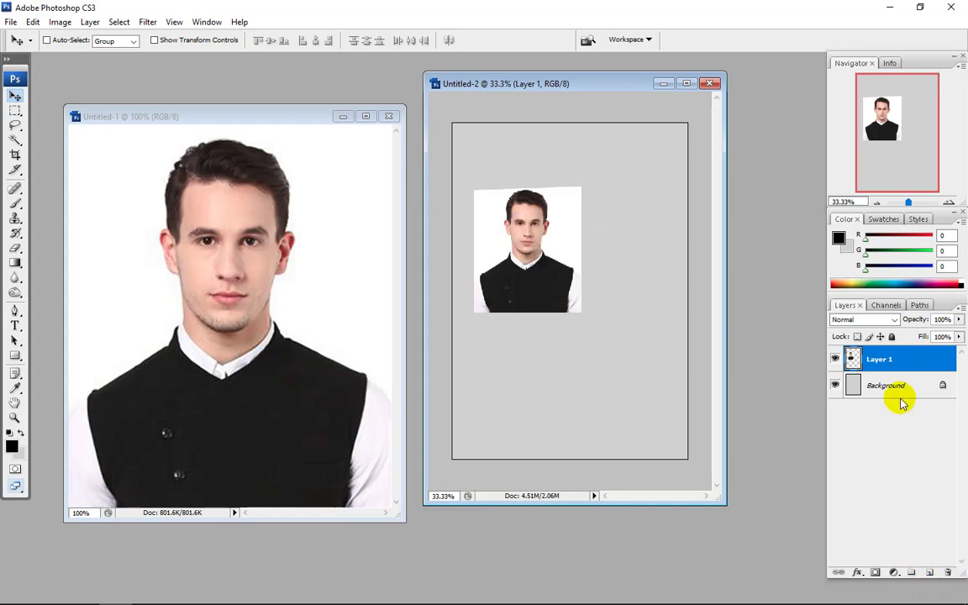
{"action": "left_click_drag", "start_coordinate": [872, 359], "coordinate": [951, 572]}
Step: Copy the entire merged photo from Untitled-1 into Untitled-2, maximize the page, and place the photo near its upper-left corner
{"action": "left_click", "coordinate": [196, 214]}
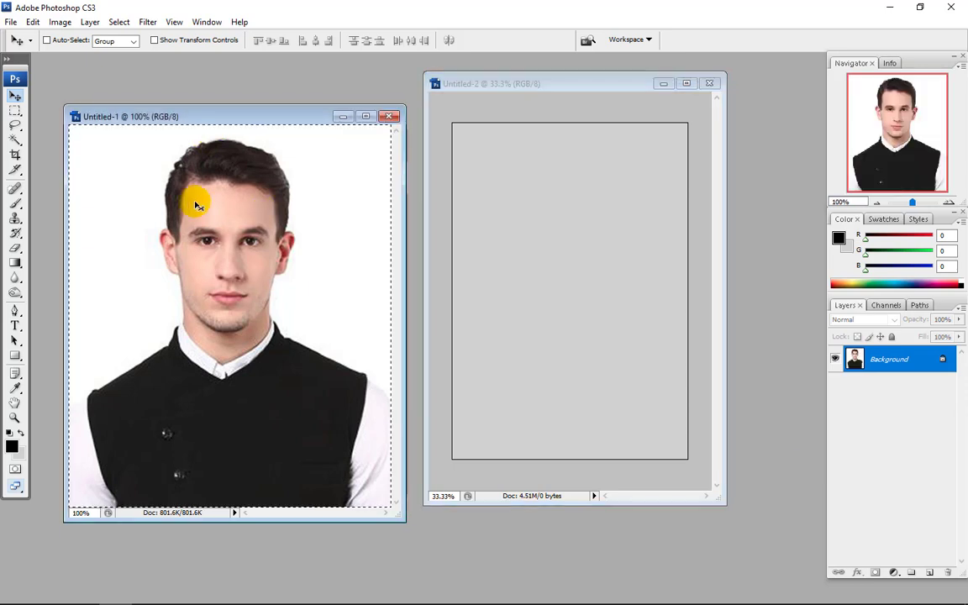
{"action": "left_click_drag", "start_coordinate": [196, 205], "coordinate": [501, 200]}
{"action": "left_click", "coordinate": [687, 83]}
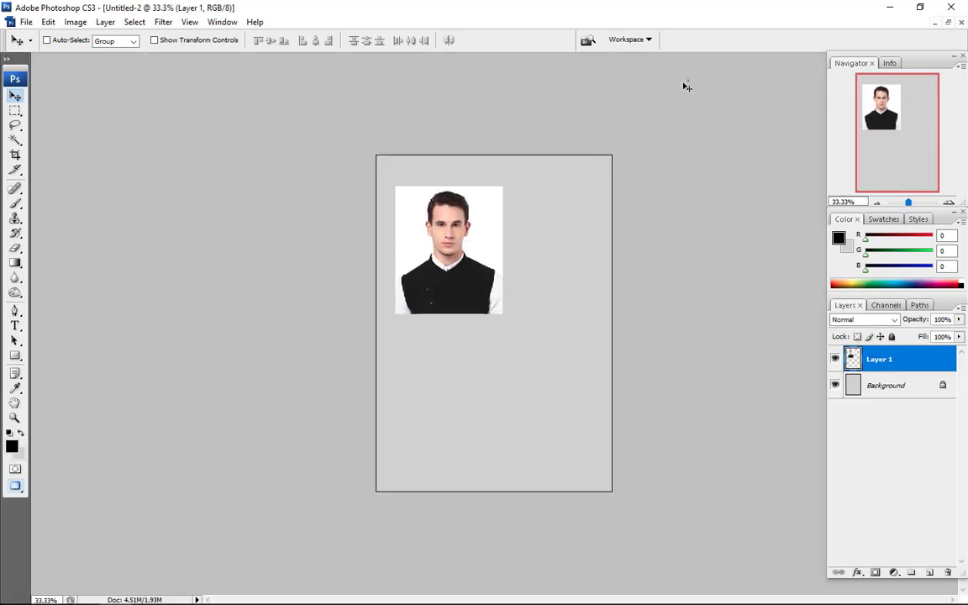
{"action": "left_click_drag", "start_coordinate": [480, 277], "coordinate": [468, 252]}
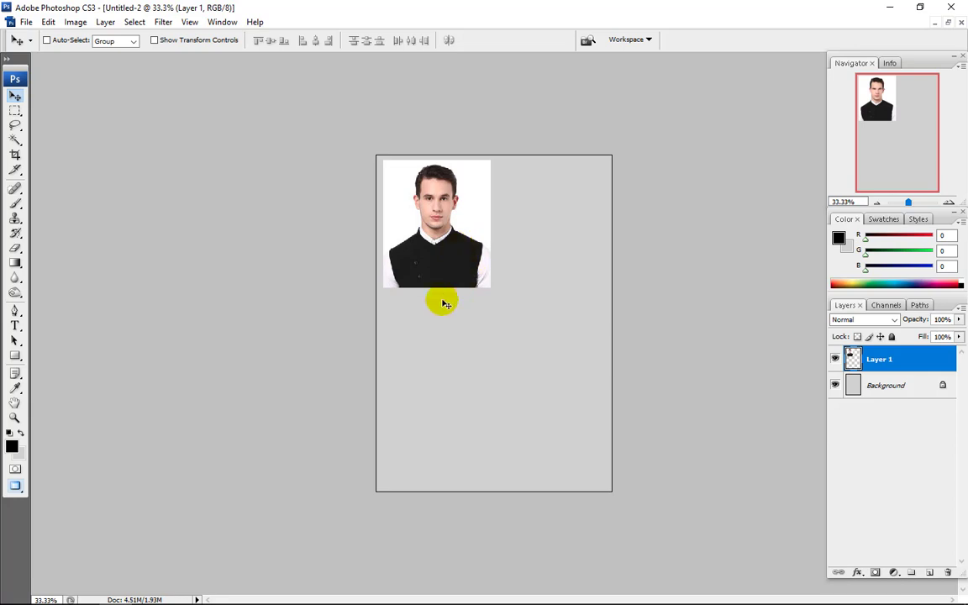
Step: Duplicate the photo beside the original, and duplicate that pair directly below to form a two-by-two grid on the Untitled-2 page
{"action": "left_click_drag", "start_coordinate": [406, 222], "coordinate": [517, 235]}
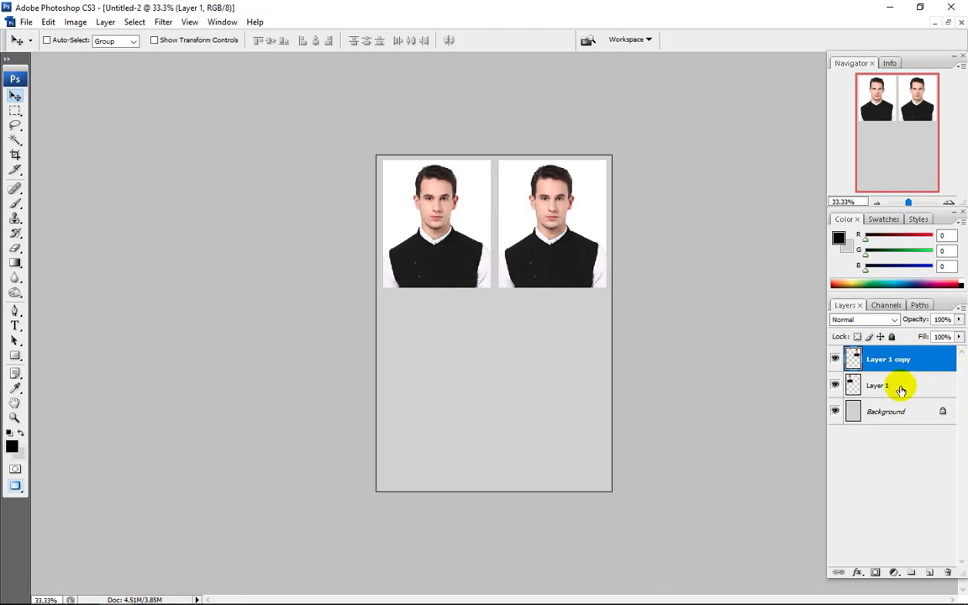
{"action": "left_click", "coordinate": [900, 388], "text": "shift"}
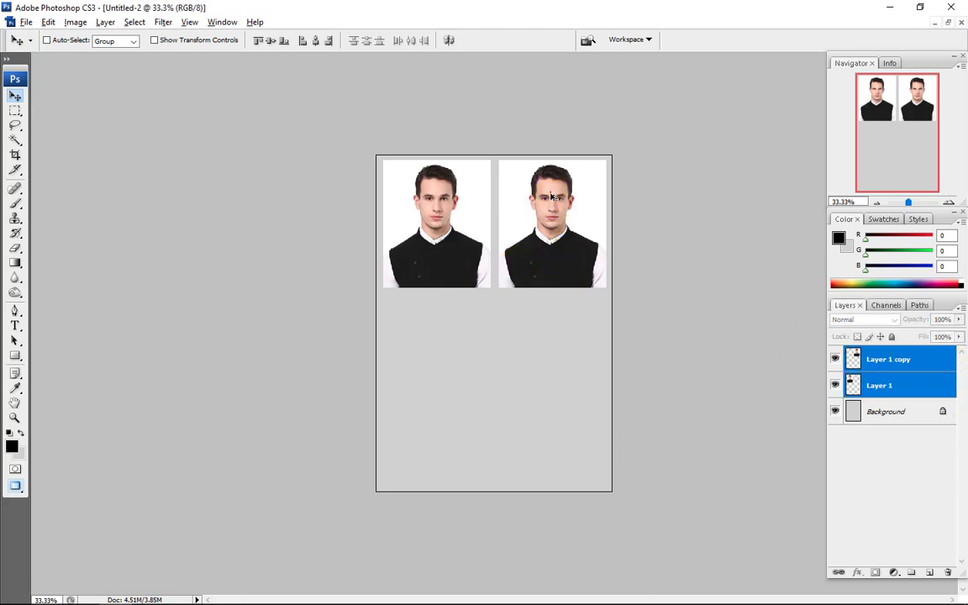
{"action": "left_click_drag", "start_coordinate": [551, 195], "coordinate": [553, 326]}
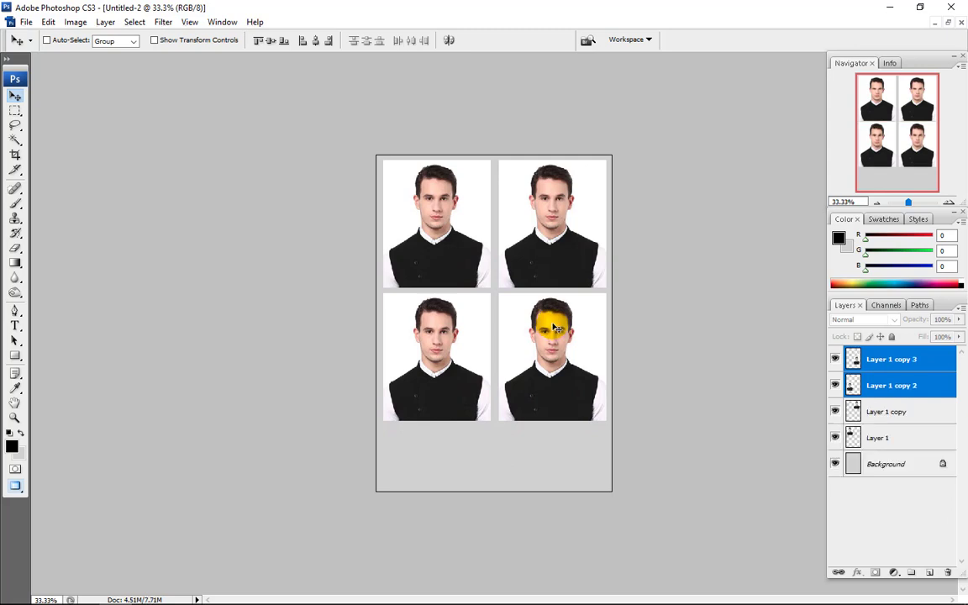
{"action": "key", "text": "ctrl+minus"}
{"action": "key", "text": "ctrl+plus"}
{"action": "key", "text": "ctrl+plus"}
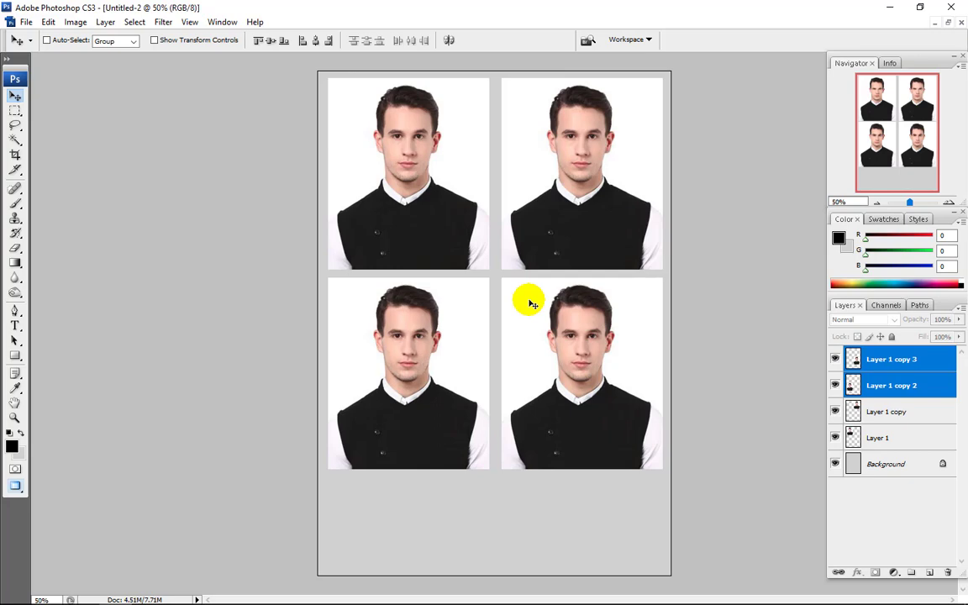
Step: Return to the floating windows and duplicate the Untitled-1 image as a separate document
{"action": "key", "text": "f"}
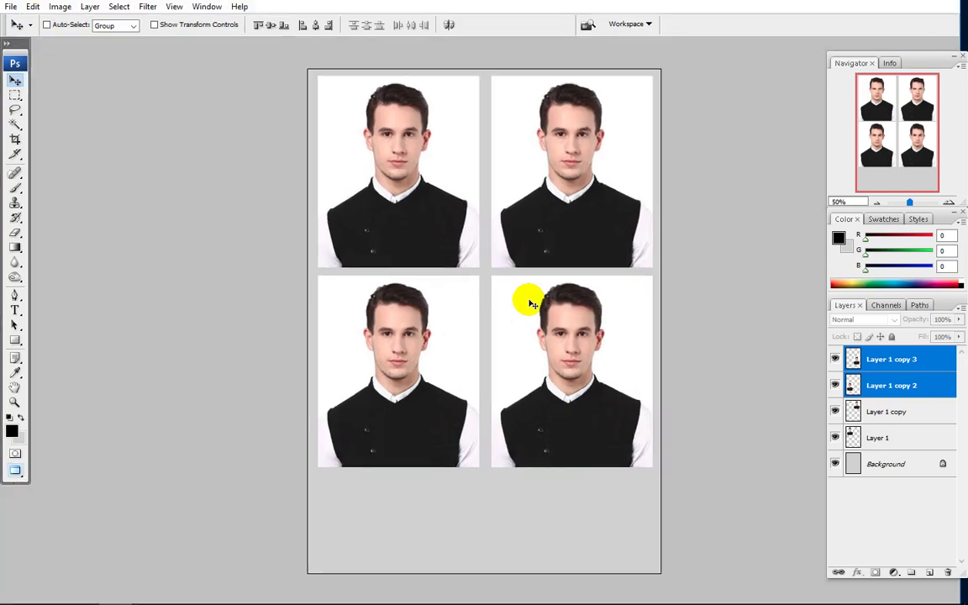
{"action": "key", "text": "f"}
{"action": "key", "text": "f"}
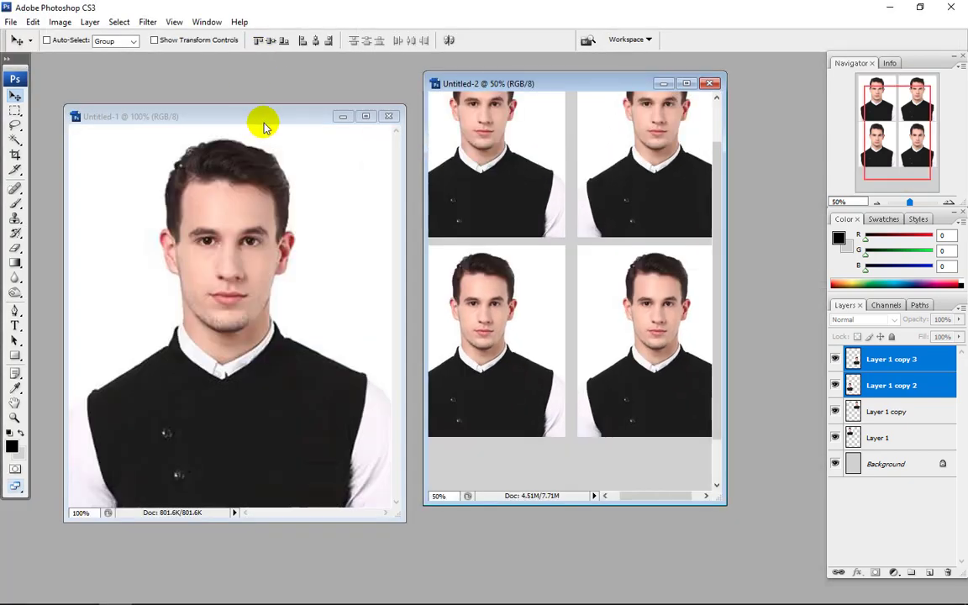
{"action": "left_click_drag", "start_coordinate": [265, 124], "coordinate": [233, 122]}
{"action": "right_click", "coordinate": [233, 122]}
{"action": "left_click", "coordinate": [269, 124]}
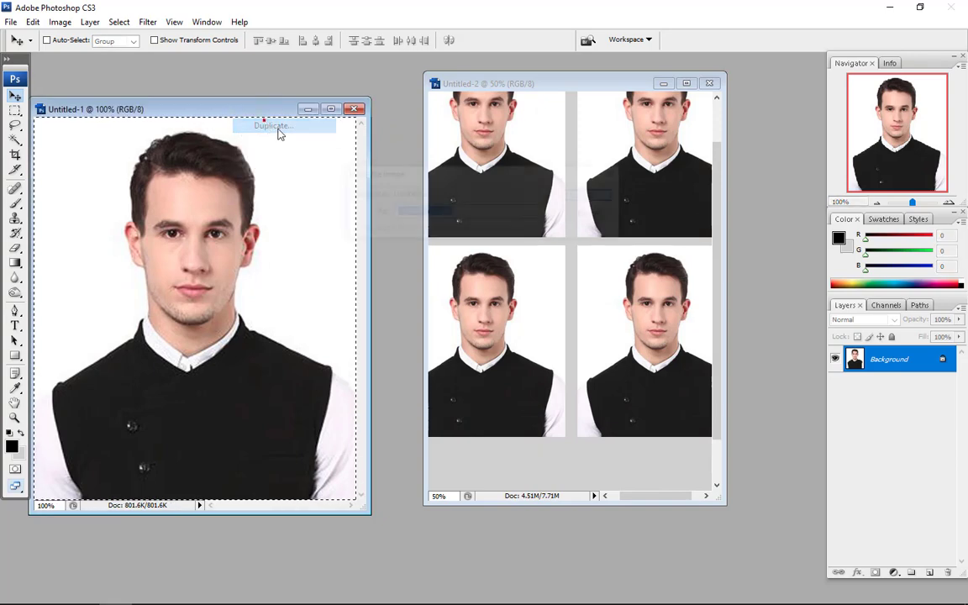
{"action": "left_click", "coordinate": [616, 192]}
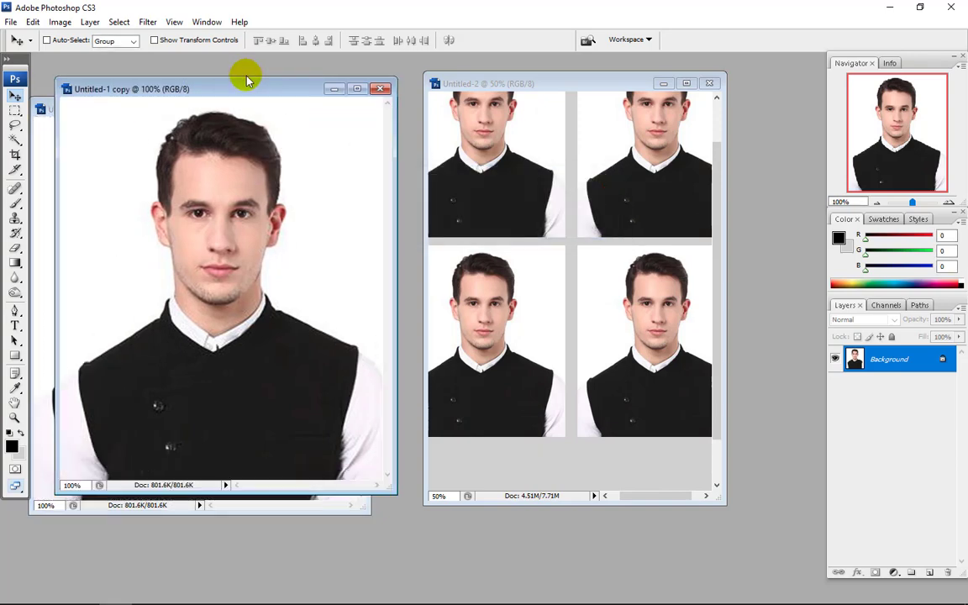
{"action": "left_click_drag", "start_coordinate": [248, 81], "coordinate": [460, 108]}
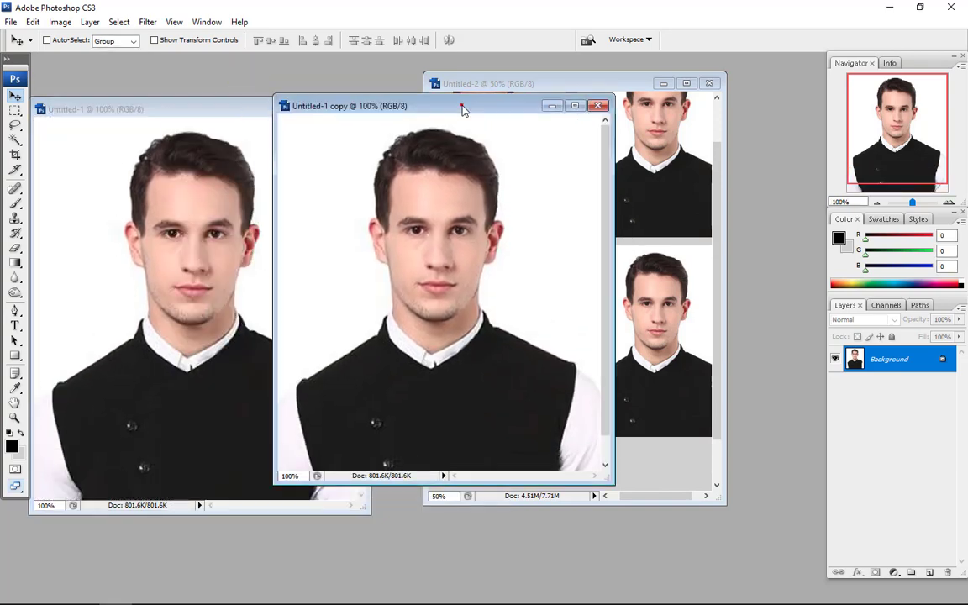
Step: Maximize the Untitled-1 copy and crop it to 0.80 by 0.90 in at 300 pixels/inch, trimming the photo's lower edge
{"action": "double_click", "coordinate": [461, 108]}
{"action": "left_click", "coordinate": [15, 154]}
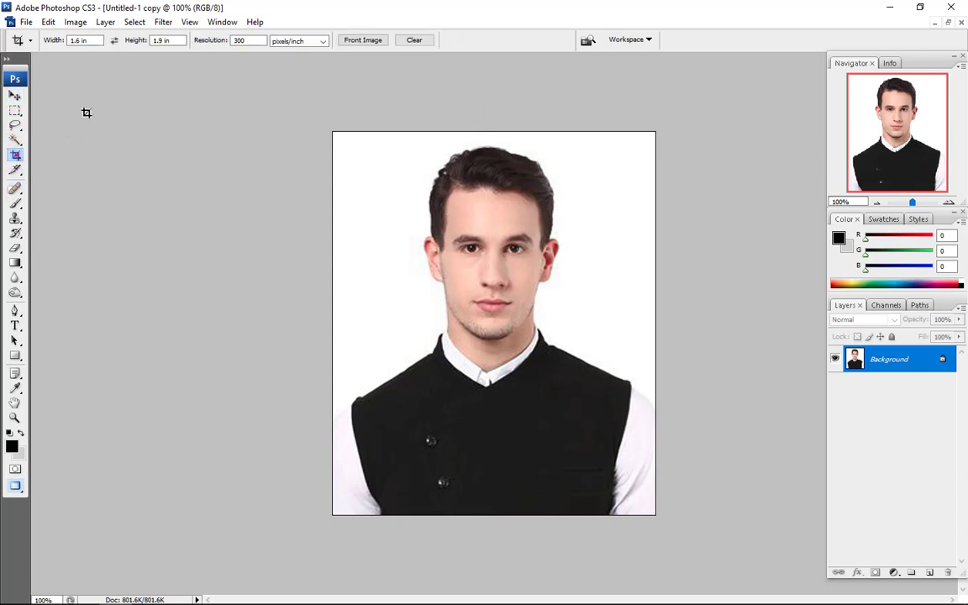
{"action": "left_click", "coordinate": [94, 39]}
{"action": "type", "text": "."}
{"action": "key", "text": "Return"}
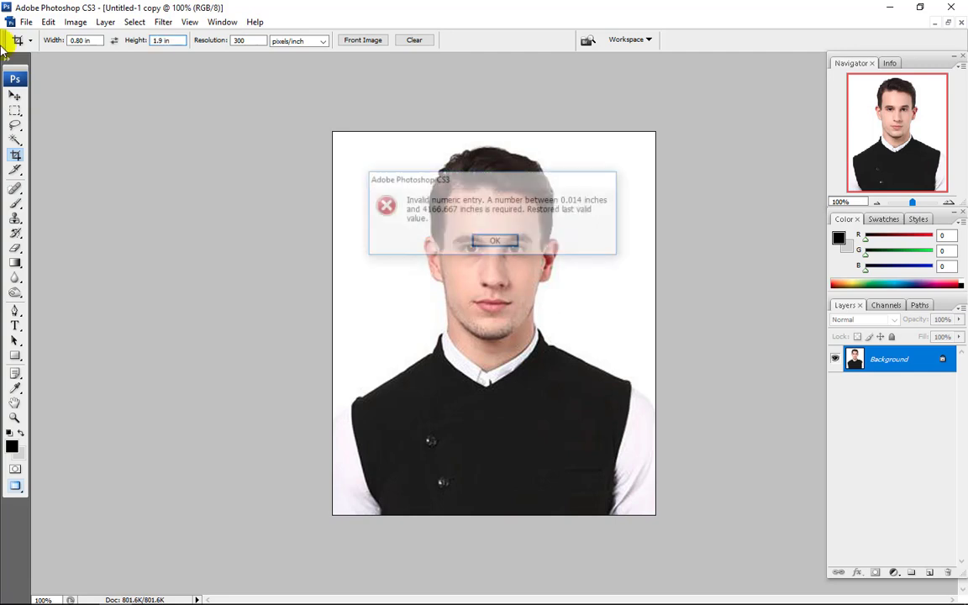
{"action": "left_click", "coordinate": [481, 242]}
{"action": "type", "text": "0.90"}
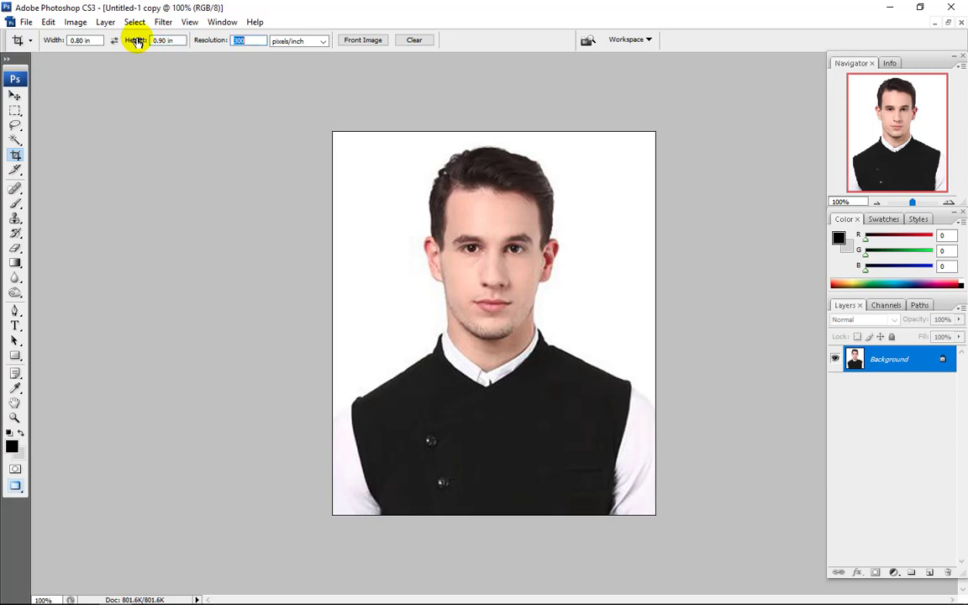
{"action": "mouse_move", "coordinate": [329, 132]}
{"action": "left_mouse_down"}
{"action": "mouse_move", "coordinate": [650, 582]}
{"action": "mouse_move", "coordinate": [595, 508]}
{"action": "left_mouse_up"}
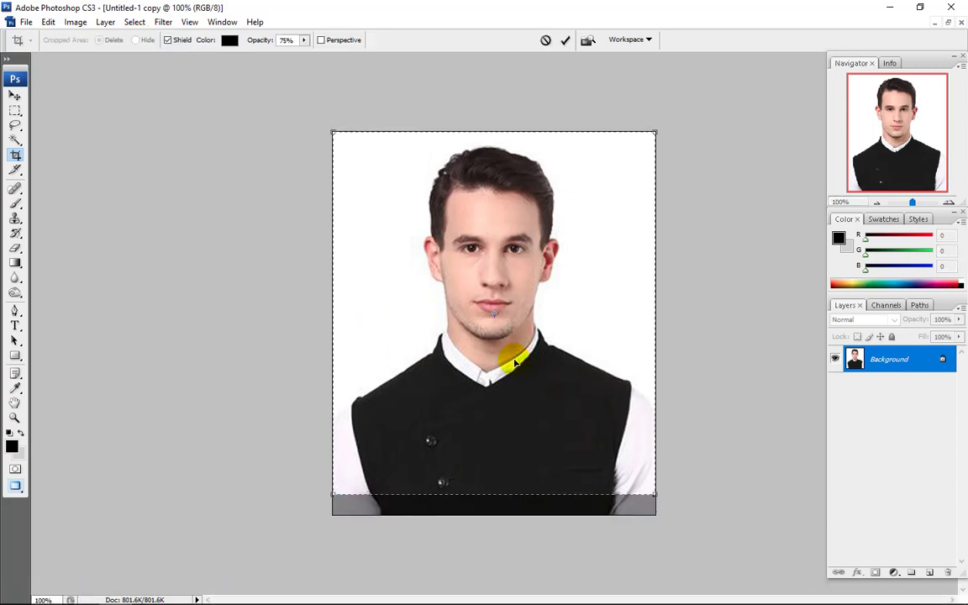
{"action": "key", "text": "Return"}
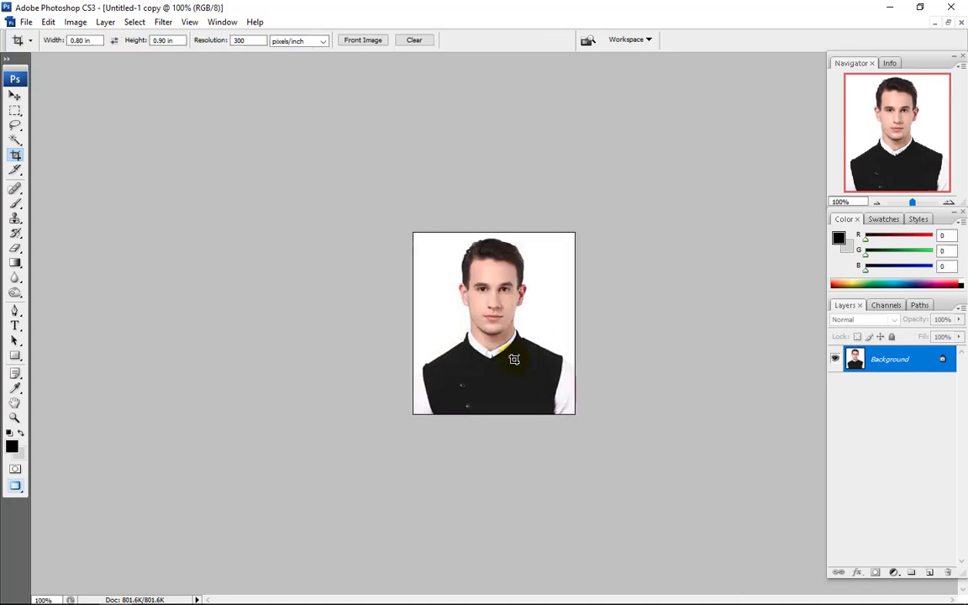
Step: Return to the floating windows, copy the small cropped photo into Untitled-2 with the Move tool, and maximize that page
{"action": "left_click", "coordinate": [948, 22]}
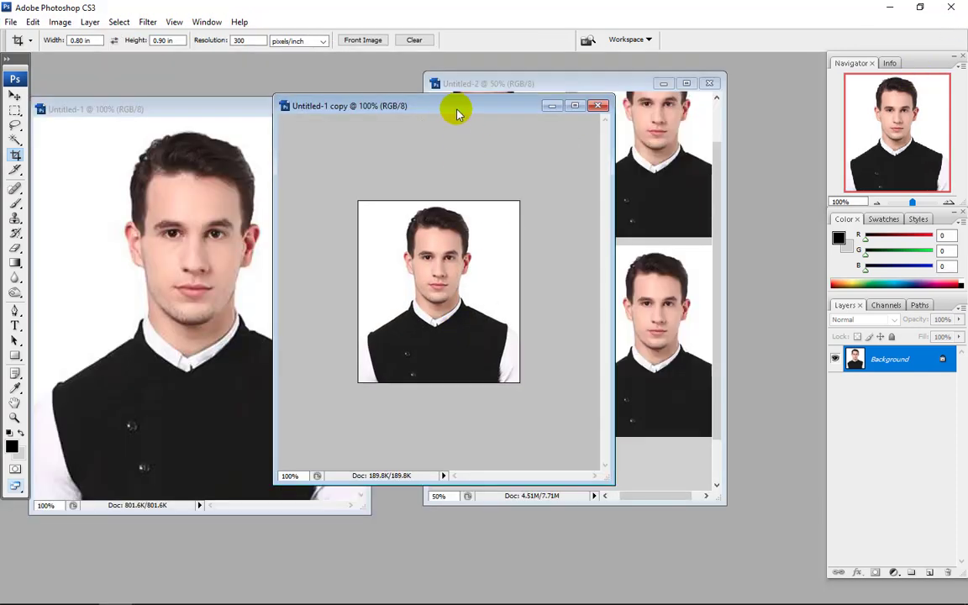
{"action": "left_click_drag", "start_coordinate": [458, 107], "coordinate": [270, 107]}
{"action": "left_click", "coordinate": [14, 95]}
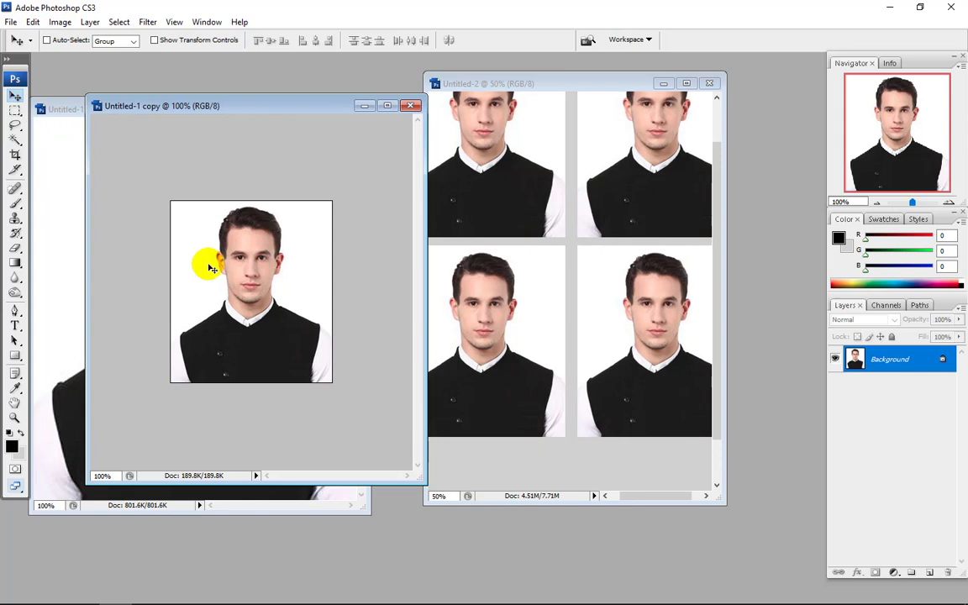
{"action": "mouse_move", "coordinate": [218, 269]}
{"action": "left_mouse_down"}
{"action": "mouse_move", "coordinate": [492, 470]}
{"action": "mouse_move", "coordinate": [492, 455]}
{"action": "left_mouse_up"}
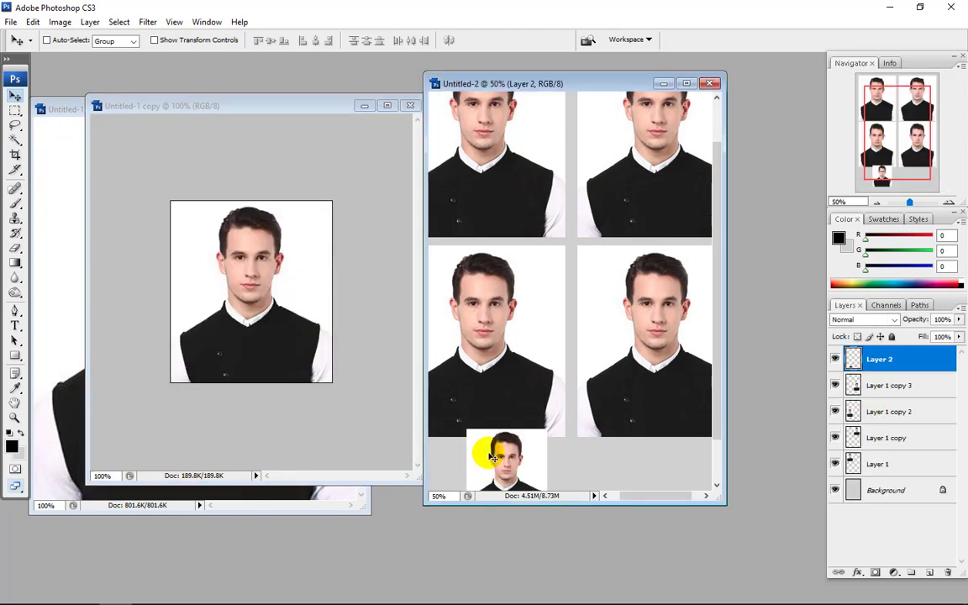
{"action": "left_click", "coordinate": [687, 83]}
Step: Place the small photo in the page's lower-left corner and duplicate it into an evenly spaced row of four below the grid
{"action": "left_click_drag", "start_coordinate": [424, 511], "coordinate": [448, 520]}
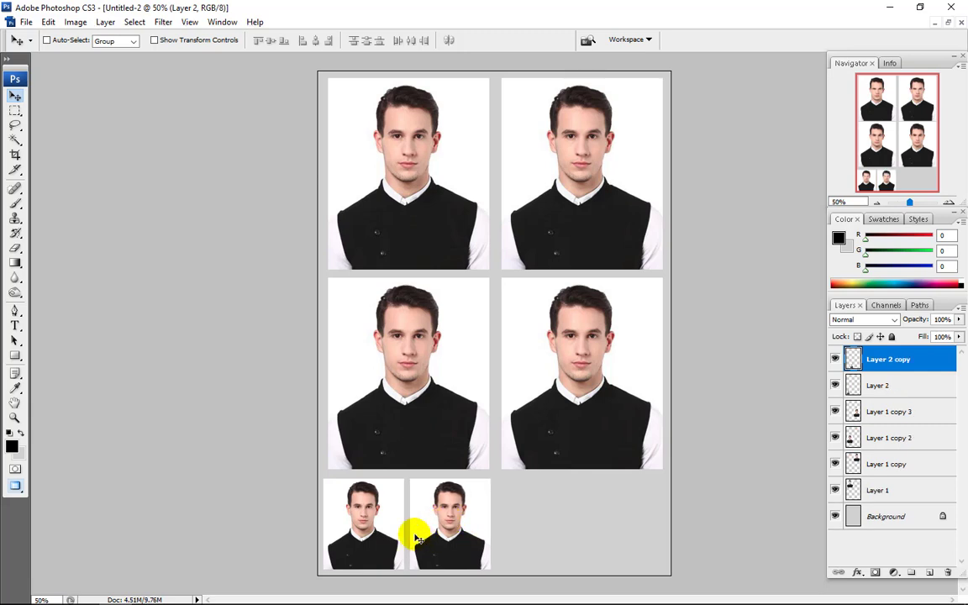
{"action": "left_click", "coordinate": [879, 385], "text": "shift"}
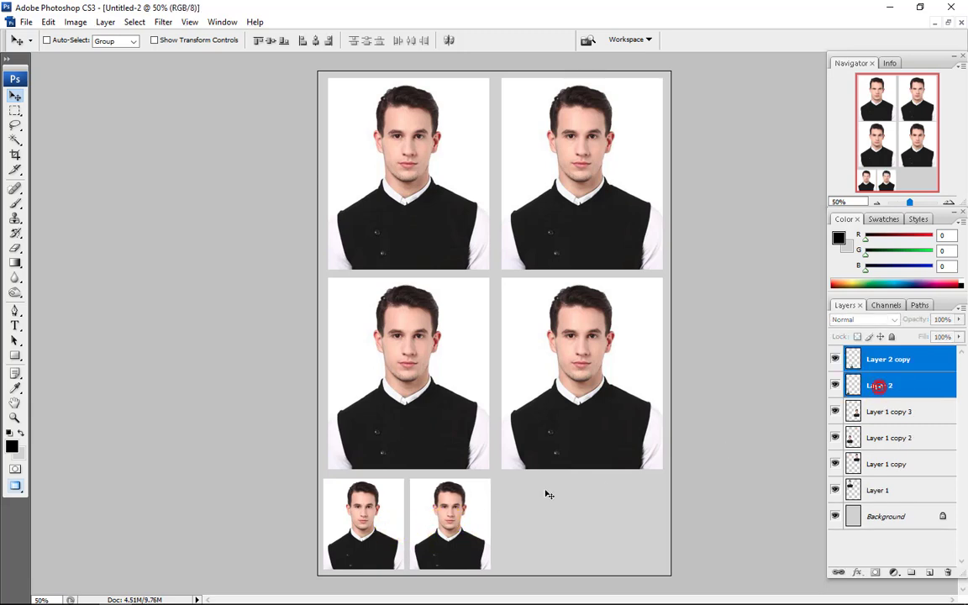
{"action": "left_click_drag", "start_coordinate": [432, 509], "coordinate": [607, 510]}
{"action": "key", "text": "Right"}
{"action": "key", "text": "Right"}
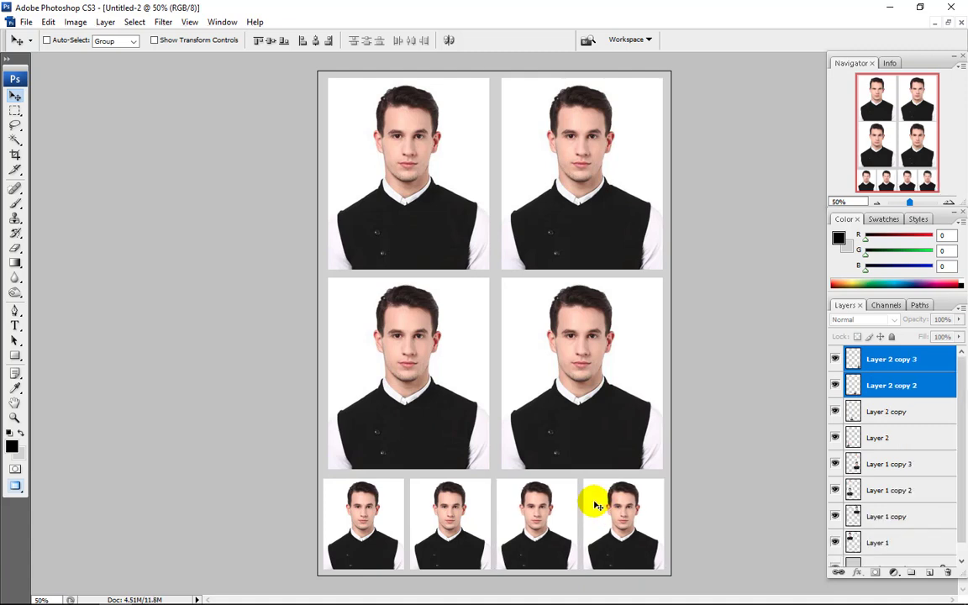
{"action": "key", "text": "Right"}
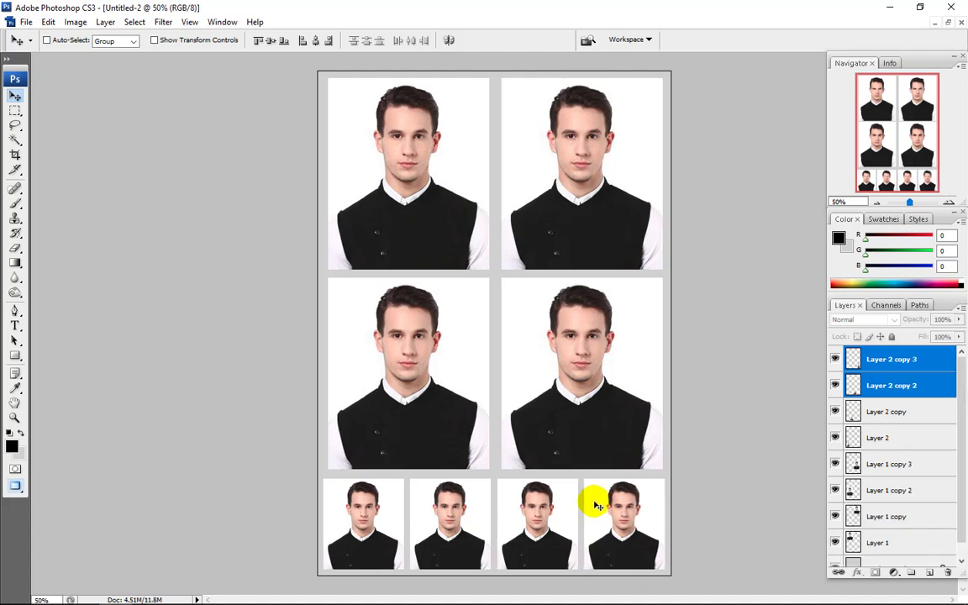
{"action": "key", "text": "ctrl+minus"}
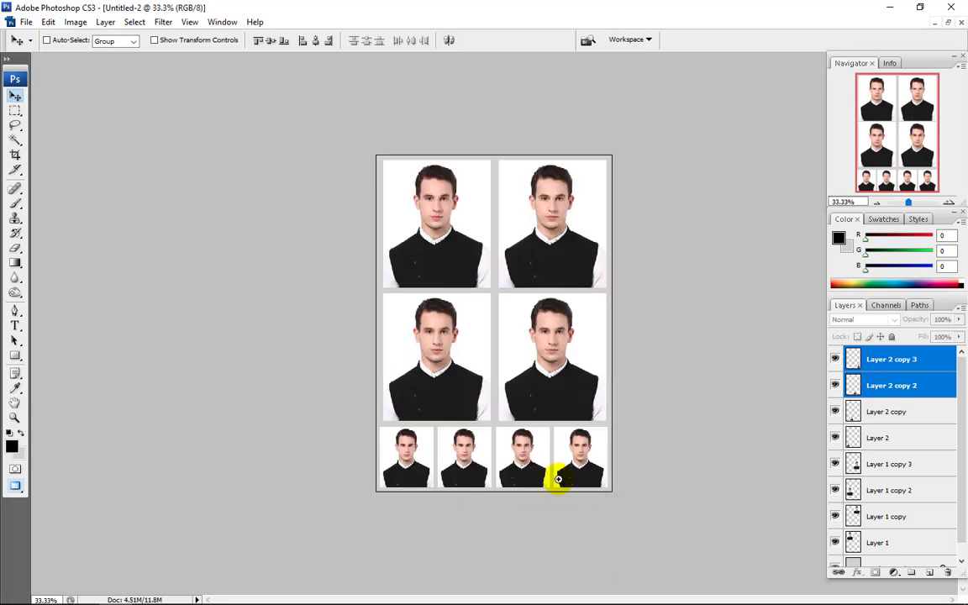
{"action": "key", "text": "ctrl+plus"}
{"action": "left_click", "coordinate": [547, 453]}
{"action": "key", "text": "ctrl+minus"}
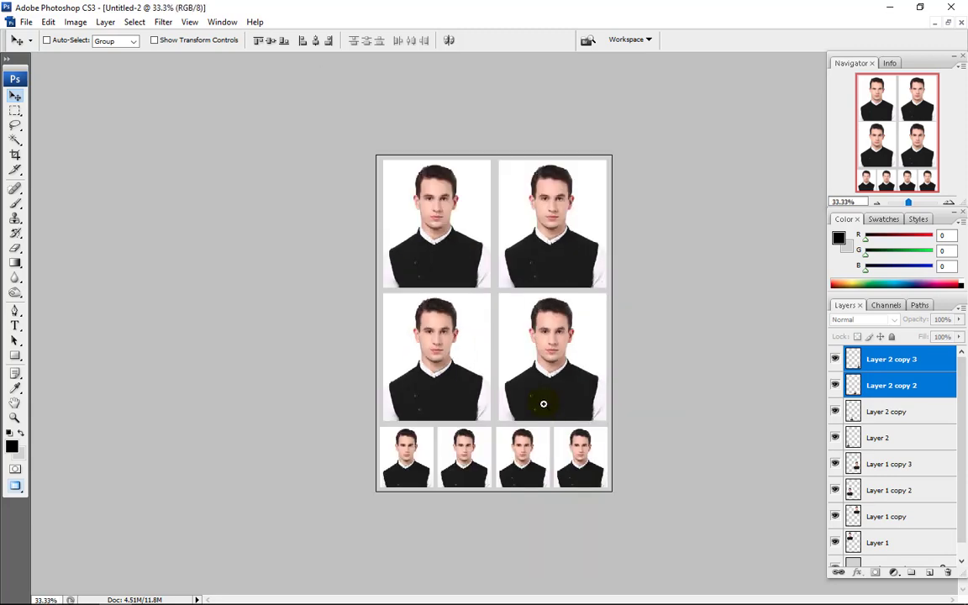
{"action": "key", "text": "ctrl+plus"}
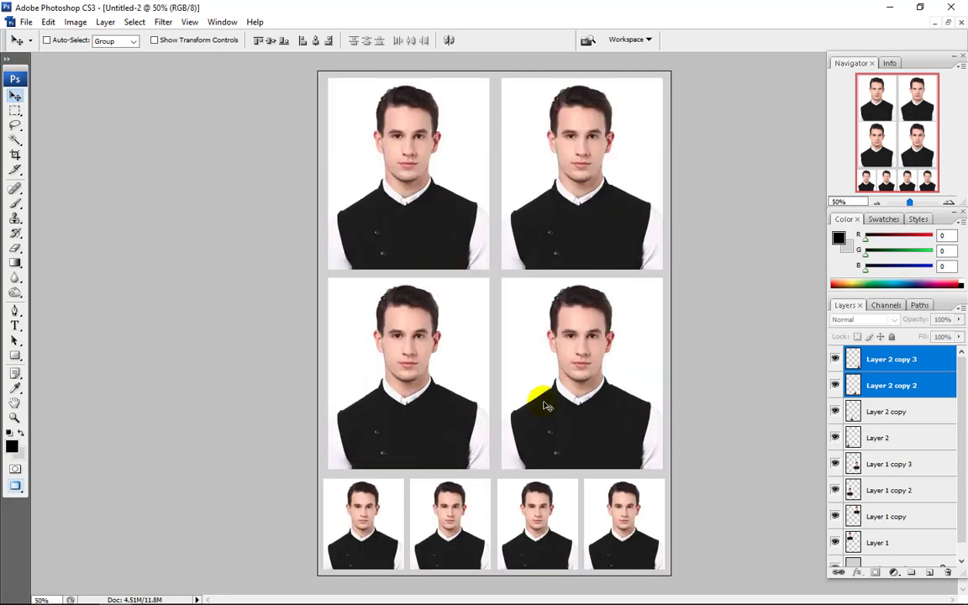
{"action": "key", "text": "ctrl+minus"}
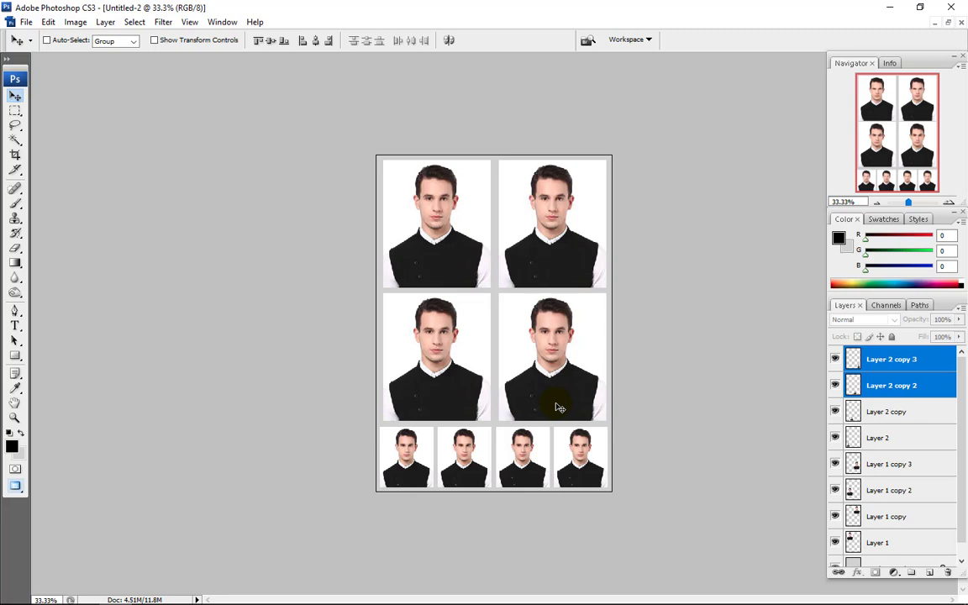
Step: Restore Untitled-2 to a floating window, enlarge it, and move it partly over the Untitled-1 copy window
{"action": "left_click", "coordinate": [948, 23]}
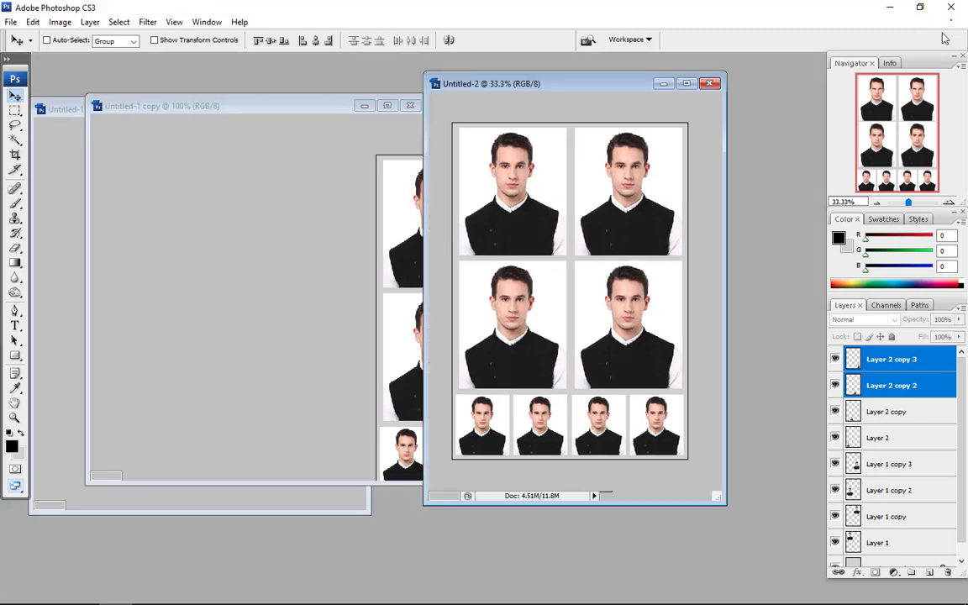
{"action": "left_click_drag", "start_coordinate": [500, 84], "coordinate": [404, 80]}
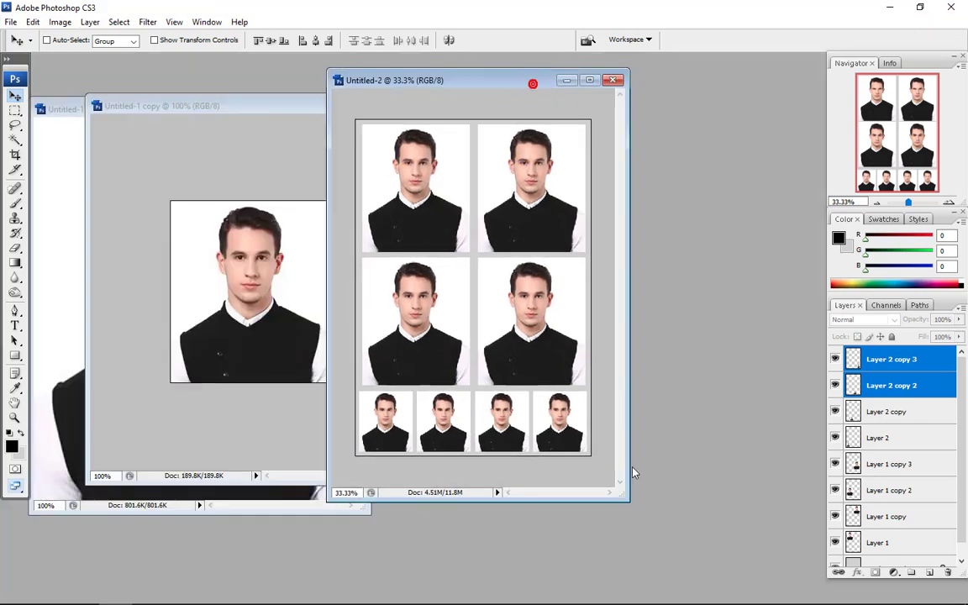
{"action": "left_click_drag", "start_coordinate": [623, 498], "coordinate": [720, 545]}
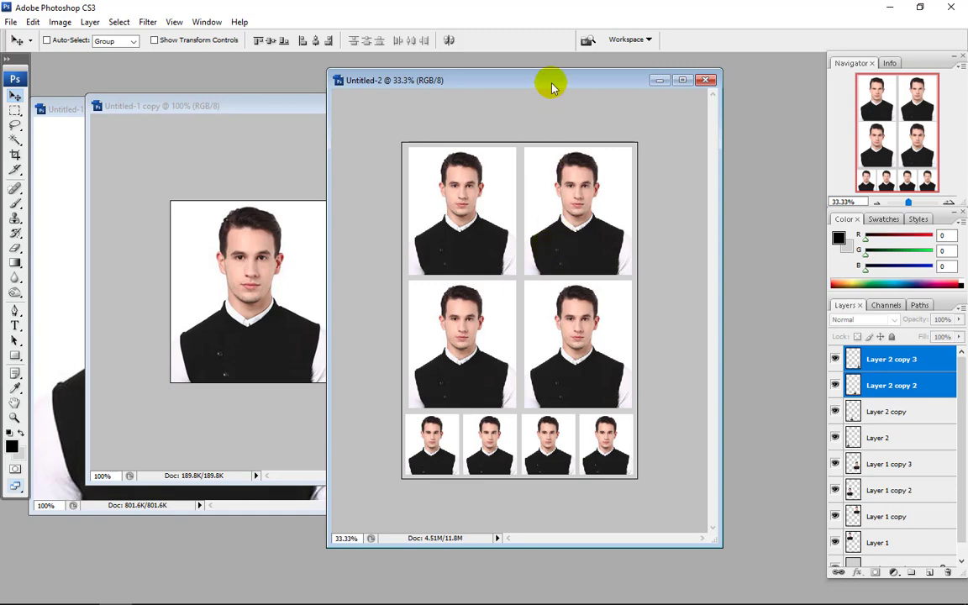
{"action": "left_click_drag", "start_coordinate": [552, 83], "coordinate": [436, 89]}
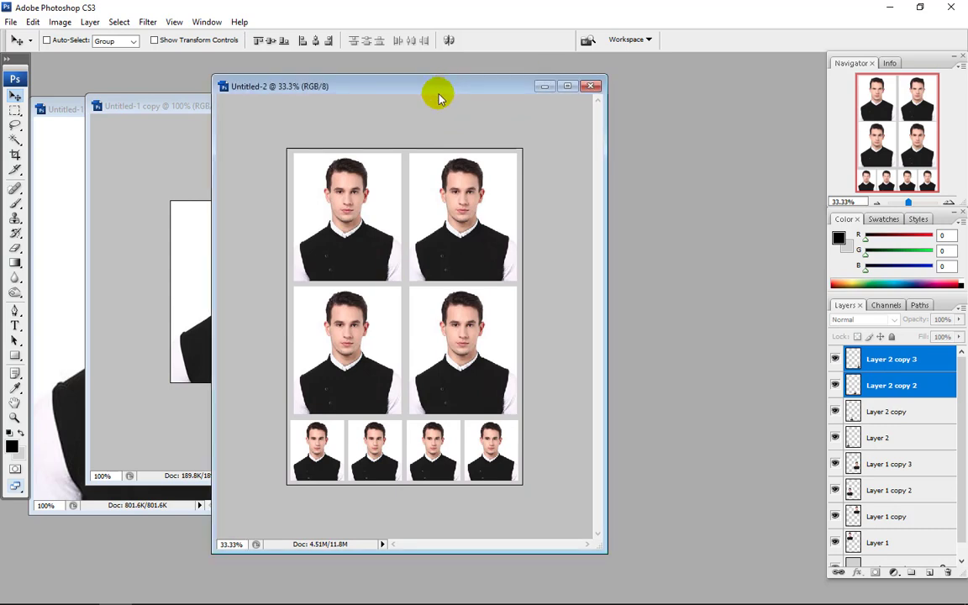